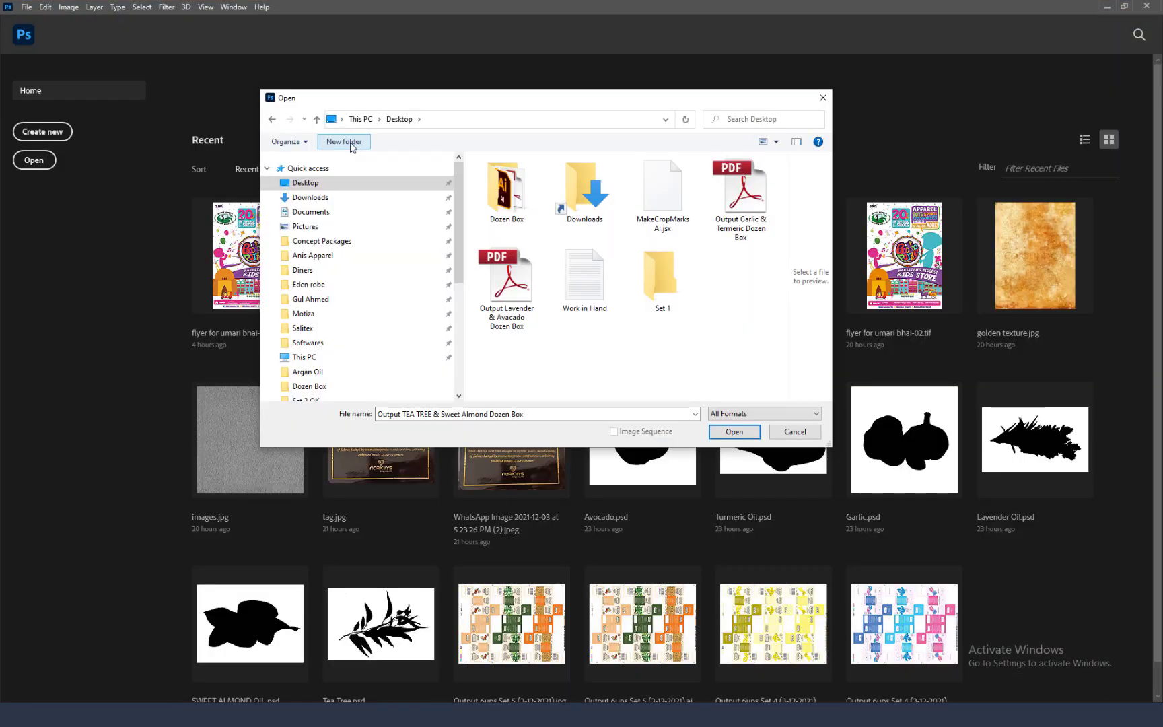
# Create a 'Set 2' folder on the Desktop and move the Lavender & Avacado PDF into it.
pyautogui.click(343, 141)
pyautogui.write('E')
pyautogui.press('BackSpace')
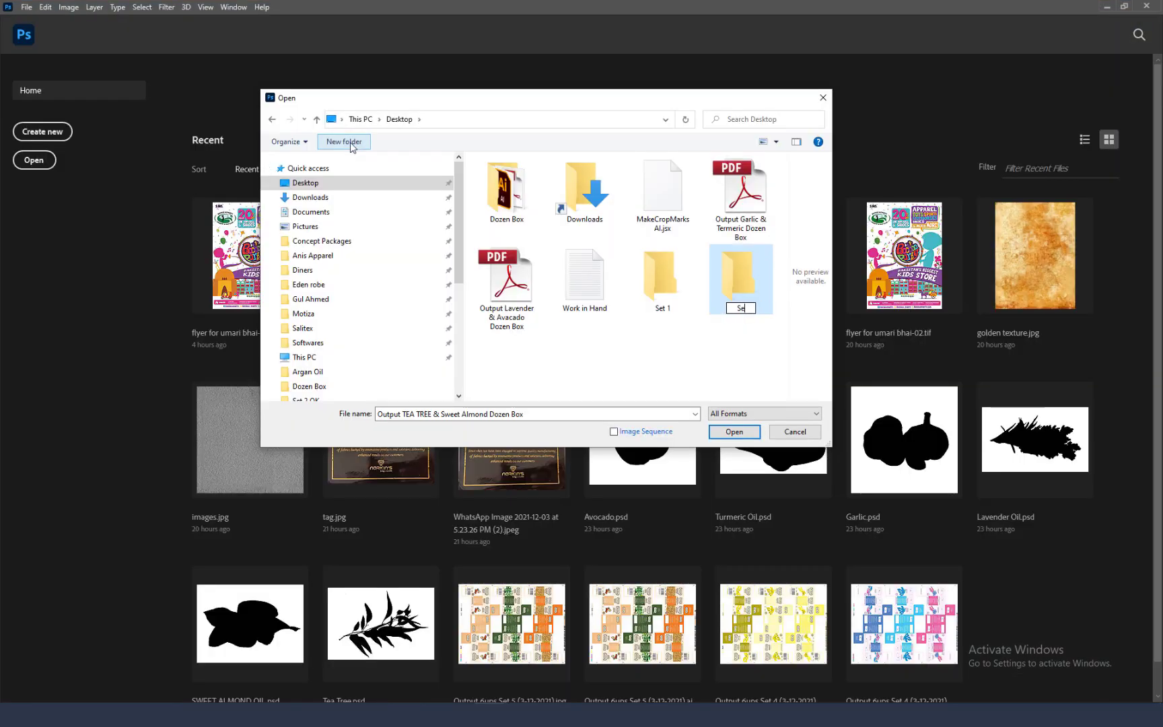
pyautogui.write('Set 2')
pyautogui.press('Return')
pyautogui.click(509, 277)
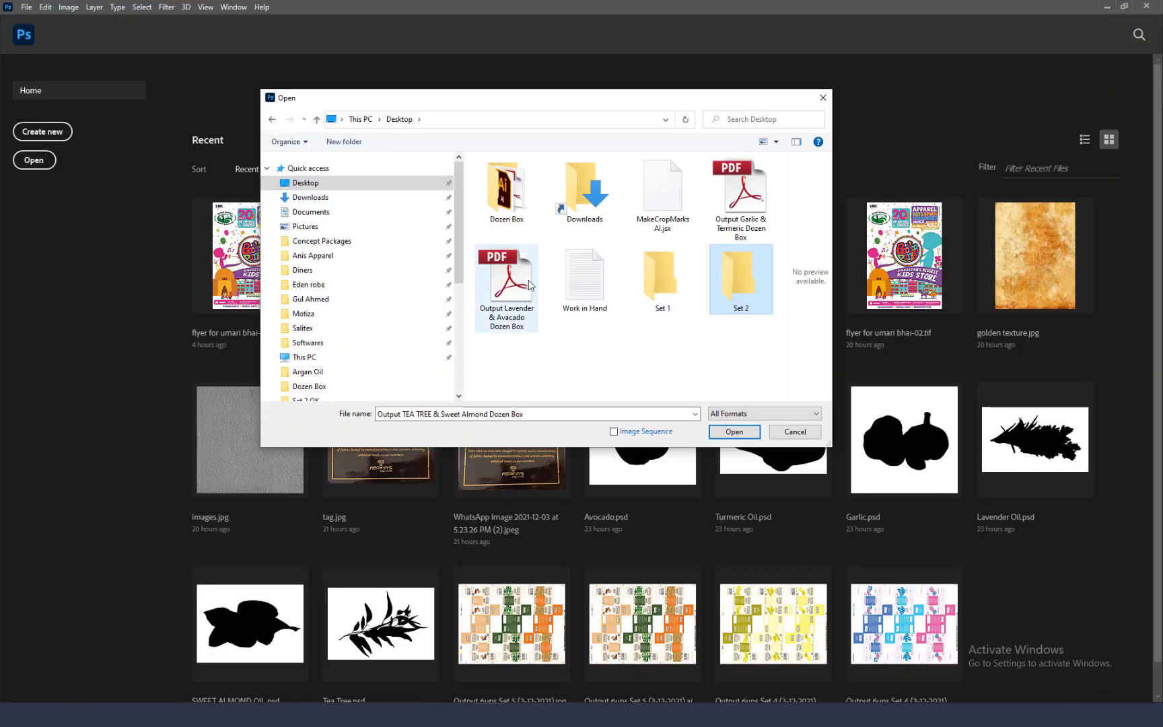
pyautogui.moveTo(509, 277)
pyautogui.mouseDown()
pyautogui.moveTo(729, 291)
pyautogui.moveTo(691, 350)
pyautogui.mouseUp()
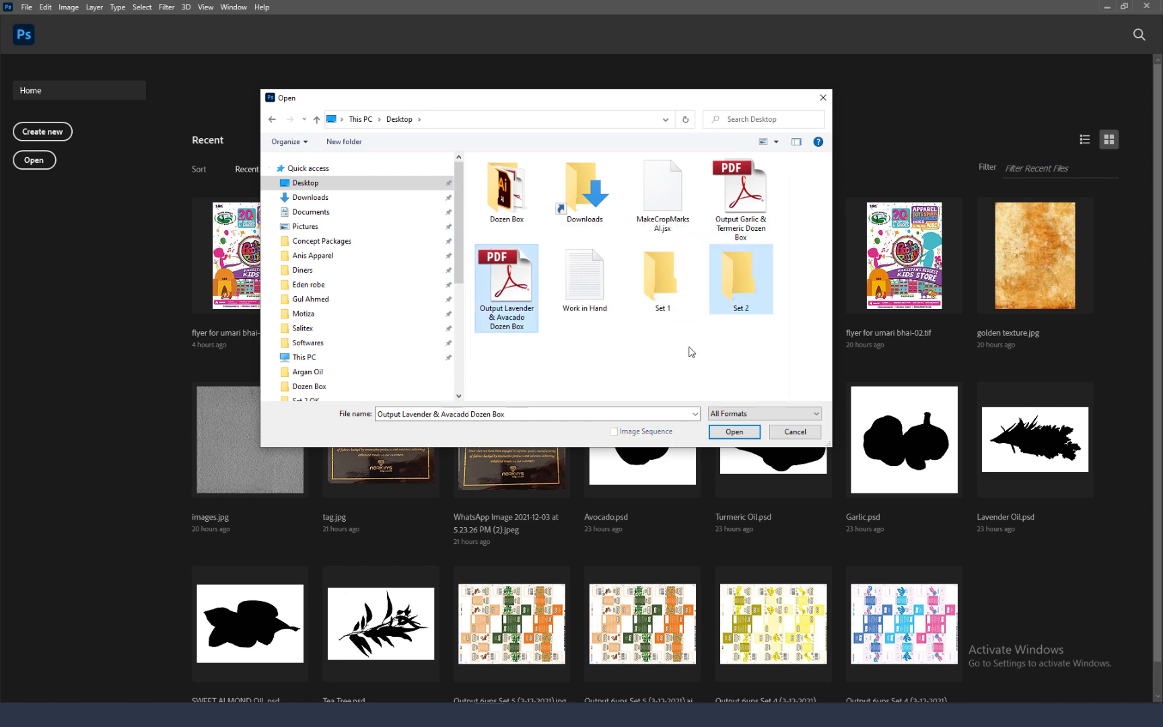
# Create a 'Set 3' folder and move the Garlic & Termeric PDF into it.
pyautogui.click(362, 144)
pyautogui.write('Set 3')
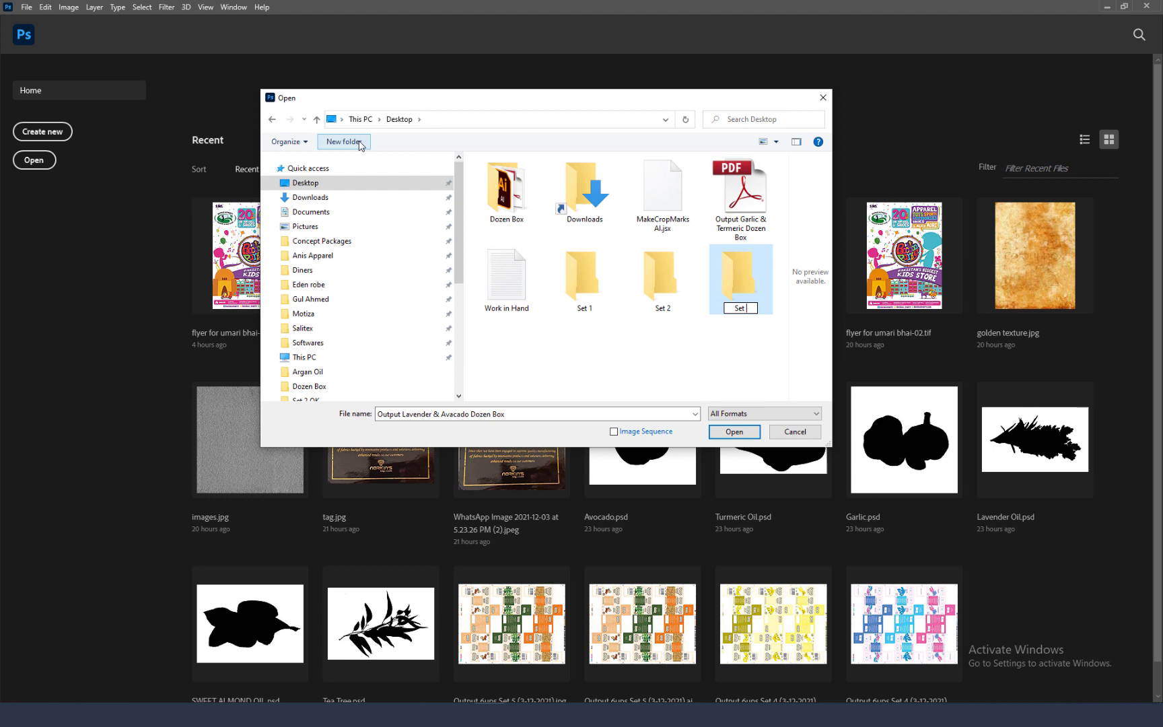
pyautogui.press('Return')
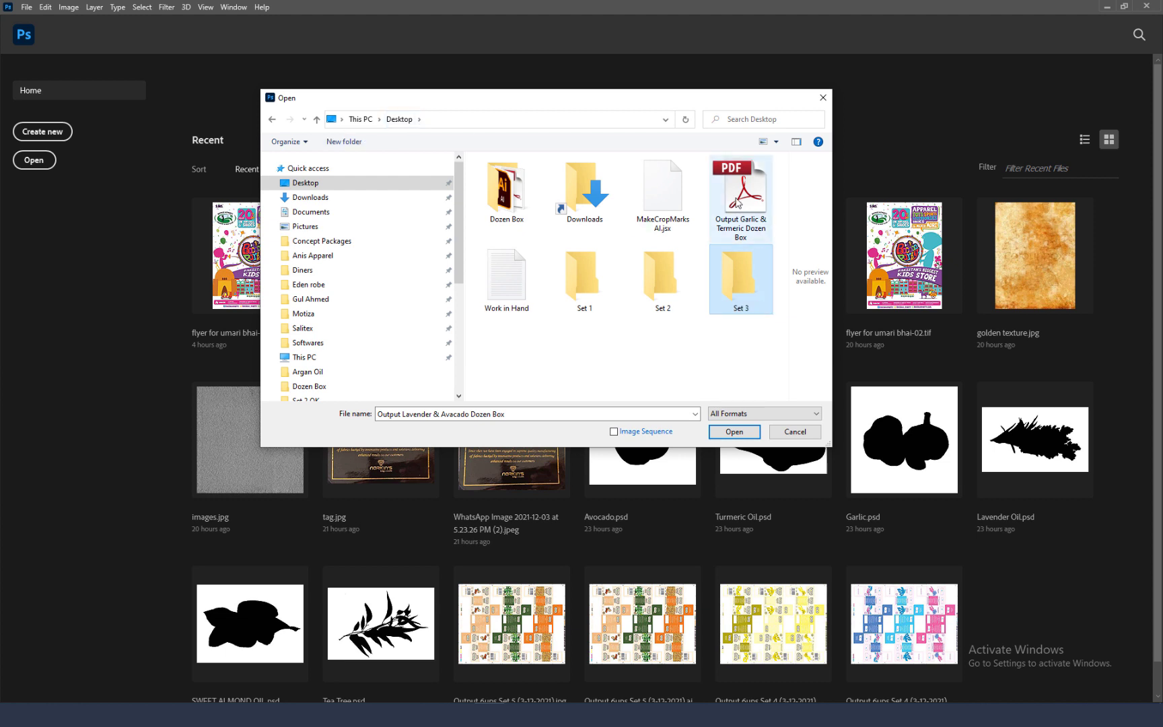
pyautogui.moveTo(741, 195); pyautogui.dragTo(741, 276)
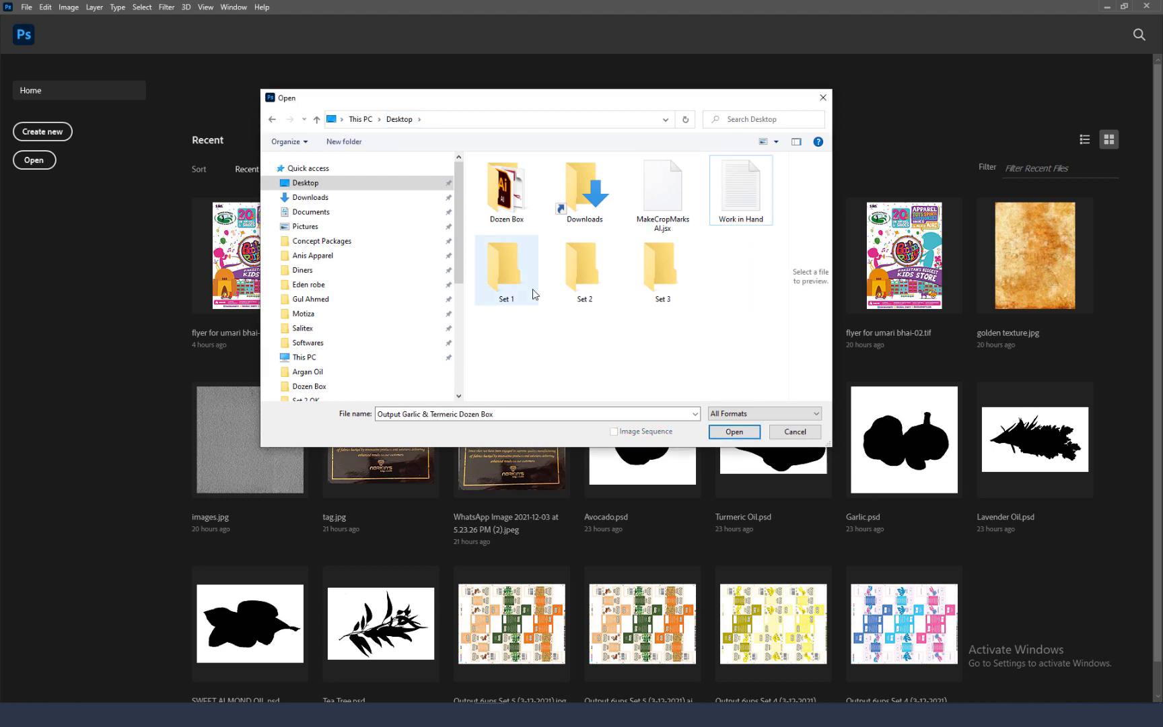
# Open Set 1's Tea Tree & Sweet Almond PDF, accepting the 200 ppi CMYK import settings.
pyautogui.doubleClick(504, 281)
pyautogui.doubleClick(520, 185)
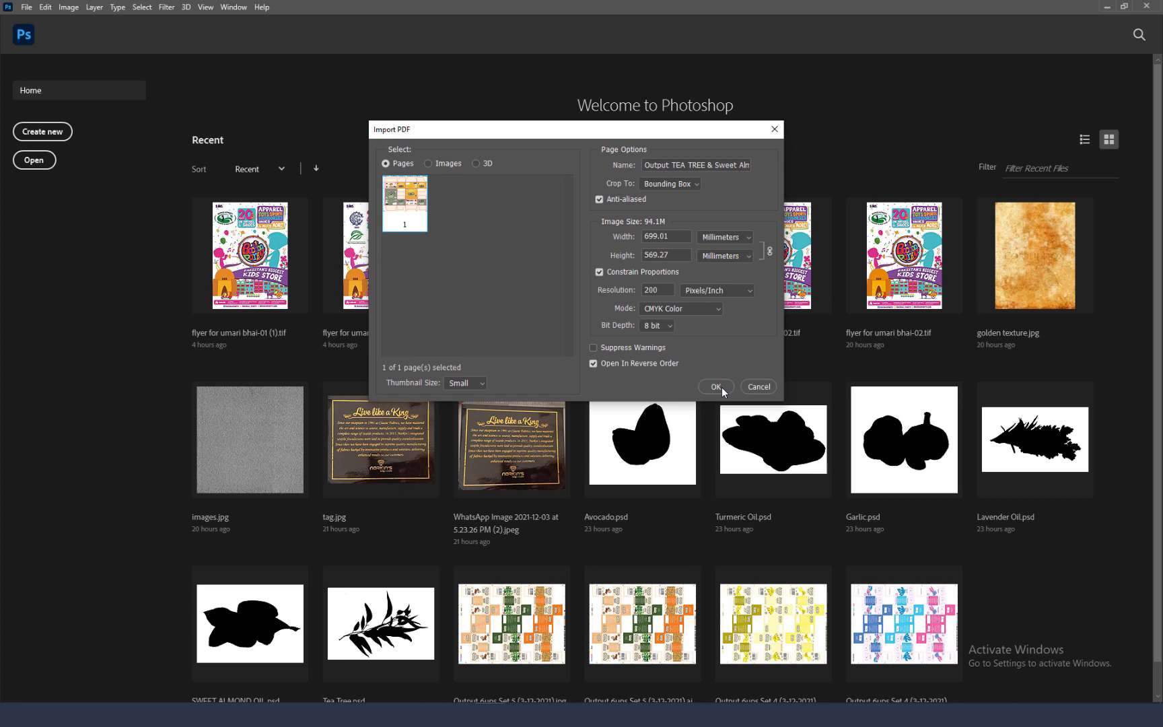
pyautogui.click(721, 387)
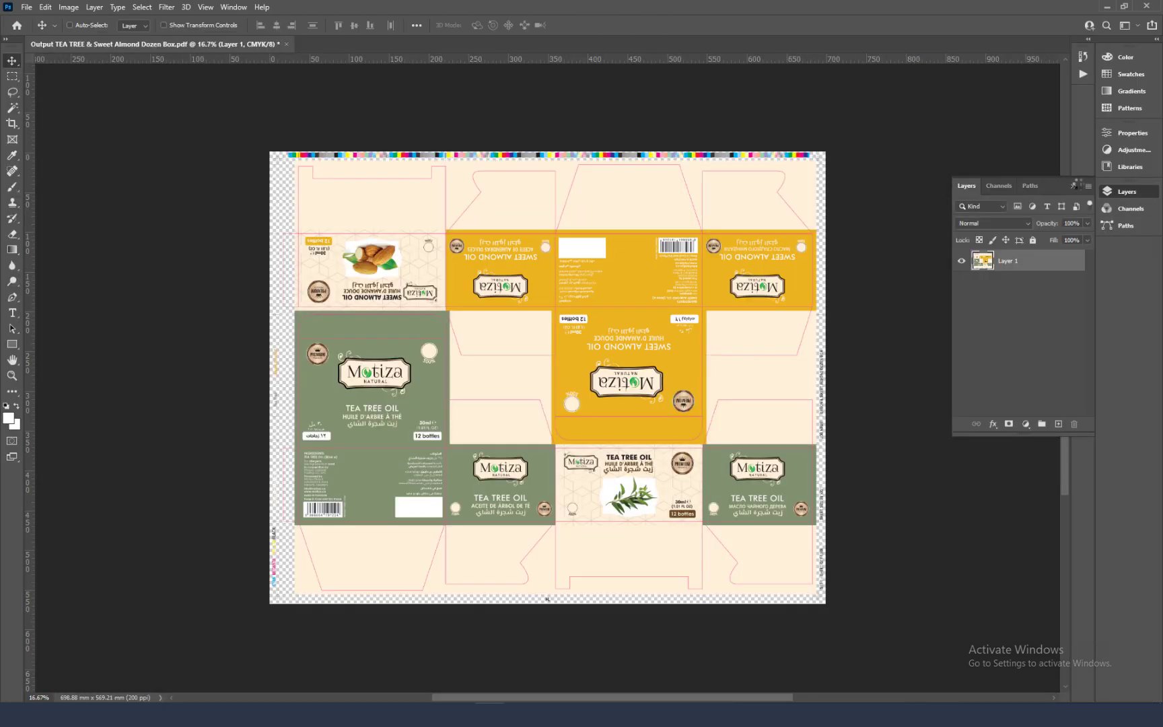
# From the Actions list's Progressive set, run Progressive Action to export the flattened box JPG.
pyautogui.click(1075, 187)
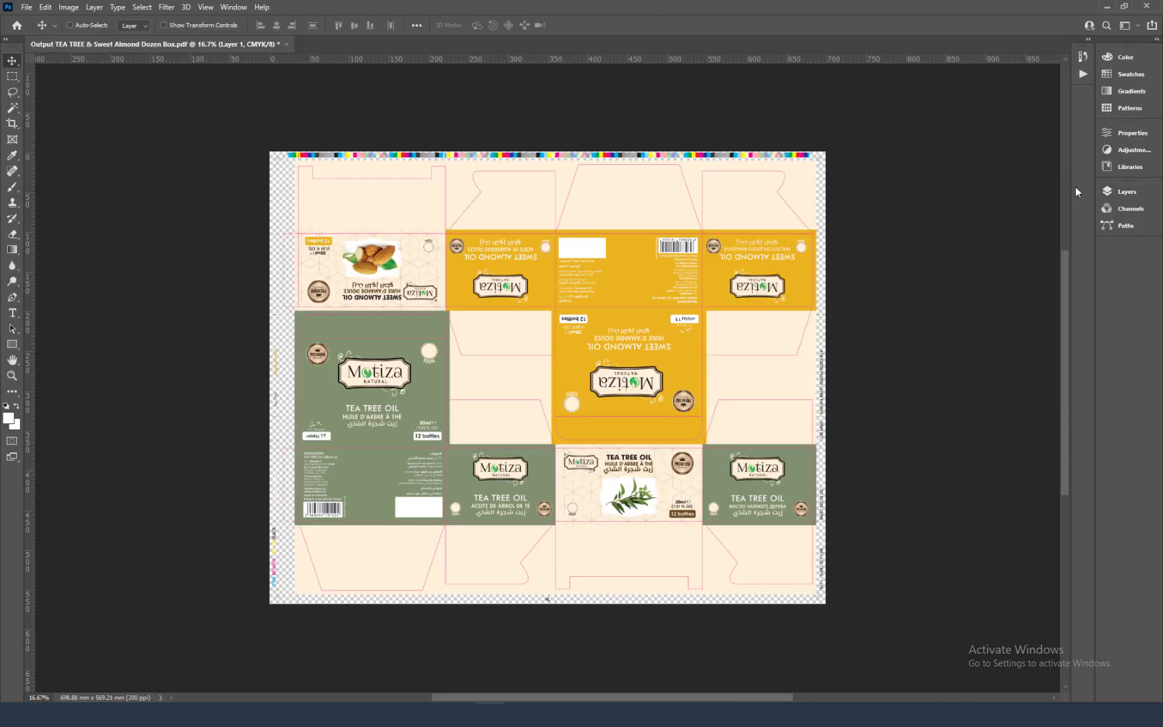
pyautogui.click(1082, 74)
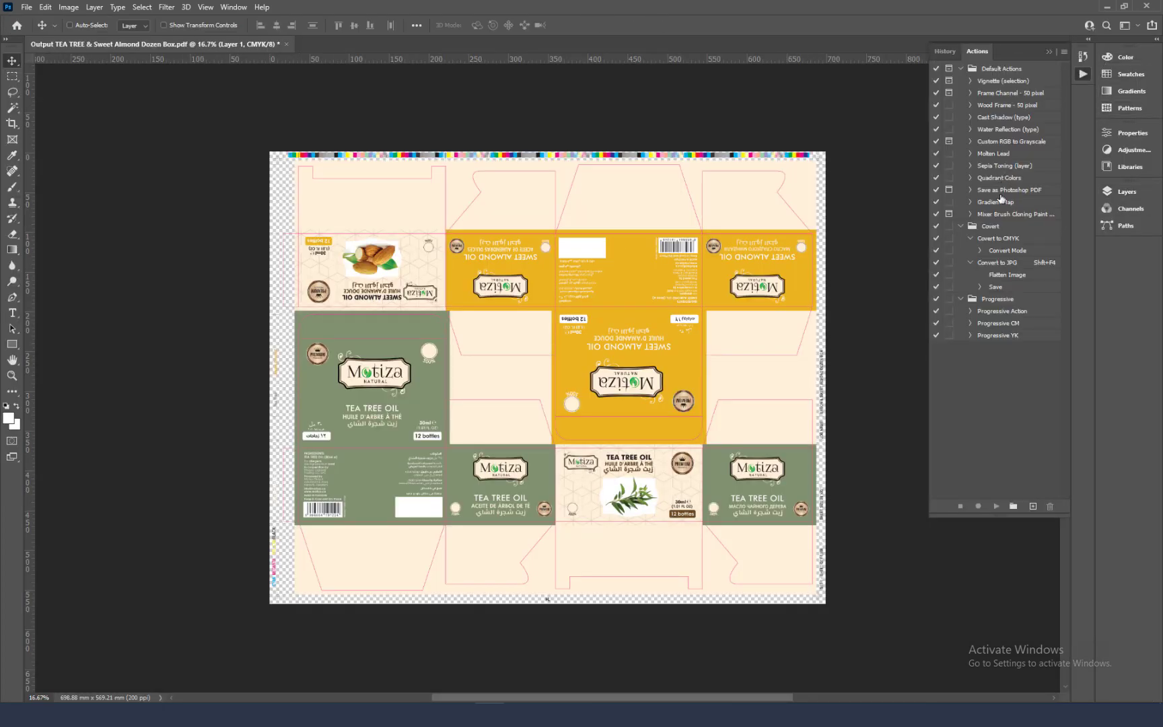
pyautogui.click(994, 302)
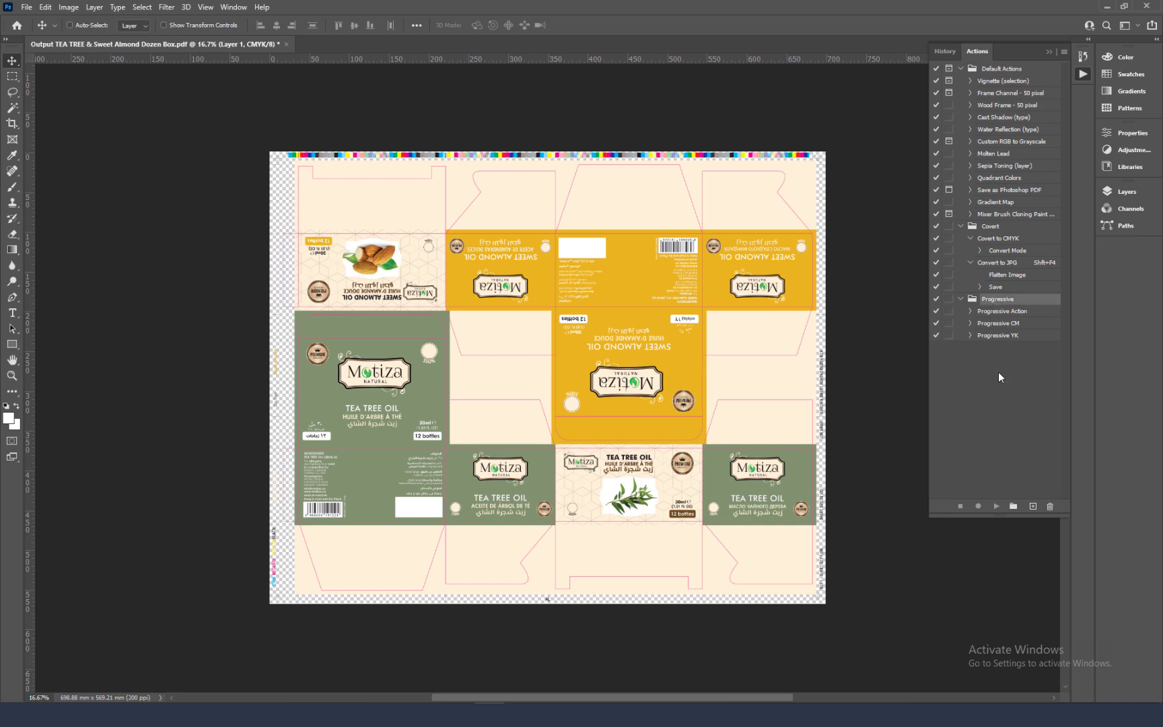
pyautogui.click(1004, 312)
pyautogui.click(994, 506)
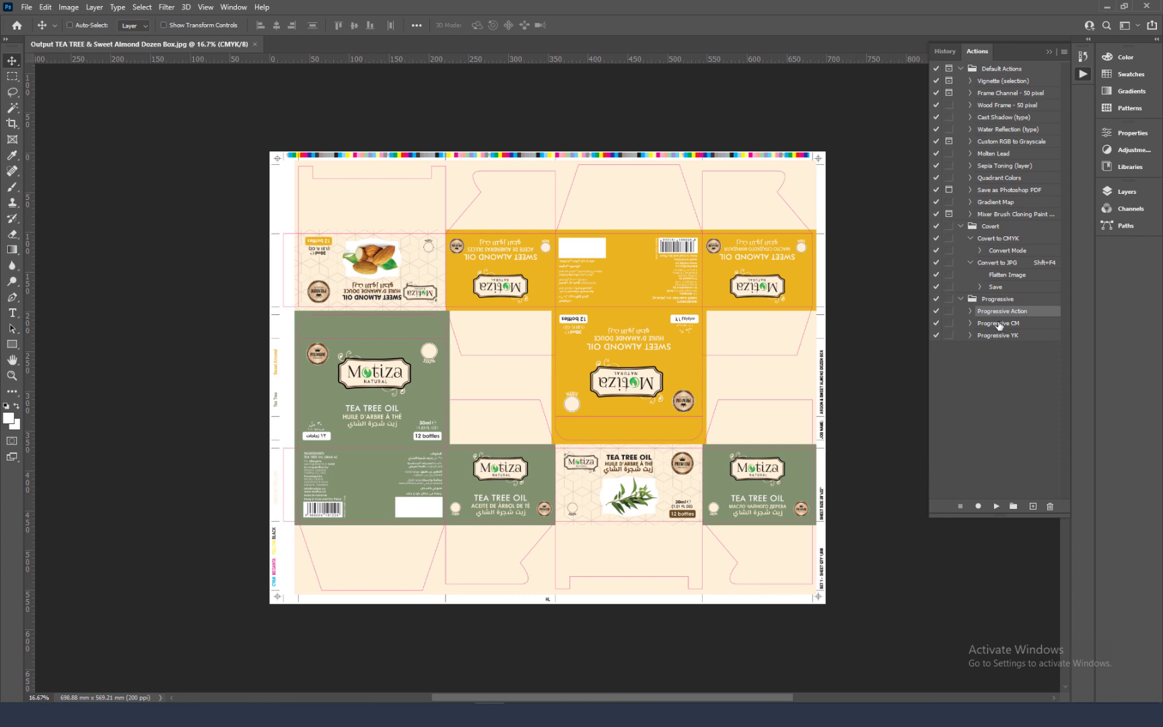
# Run the Progressive CM and Progressive YK actions to generate the CM and YB proofs.
pyautogui.click(999, 324)
pyautogui.click(995, 506)
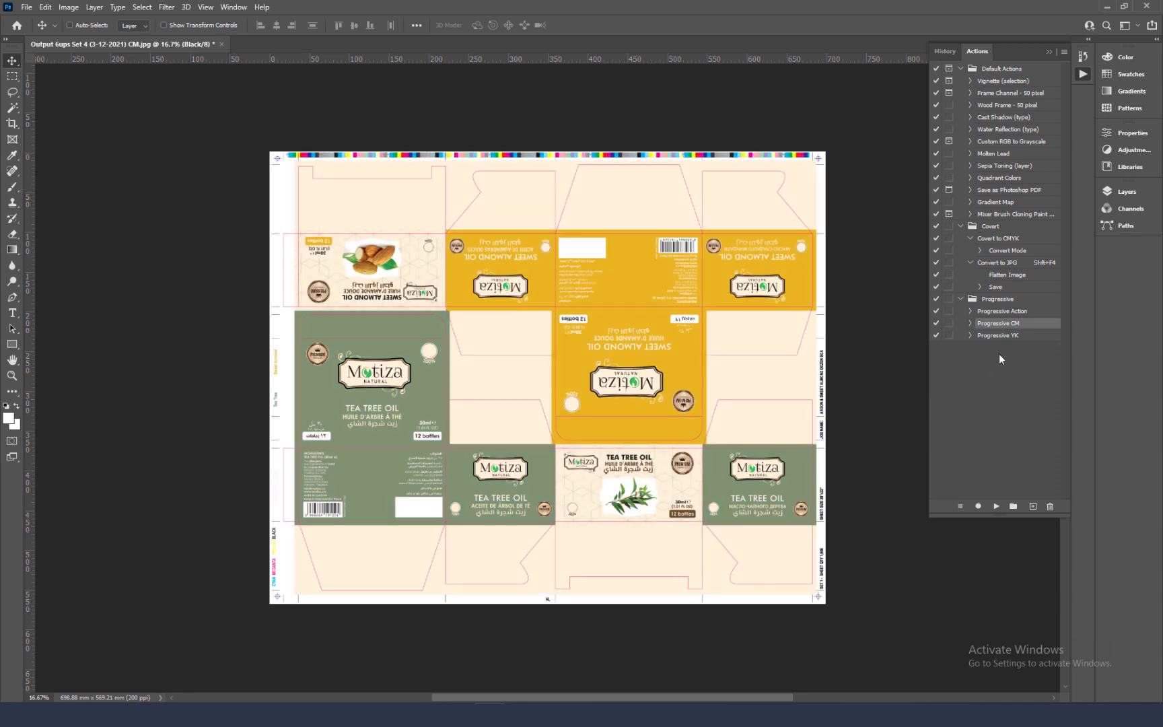
pyautogui.click(1000, 336)
pyautogui.click(996, 505)
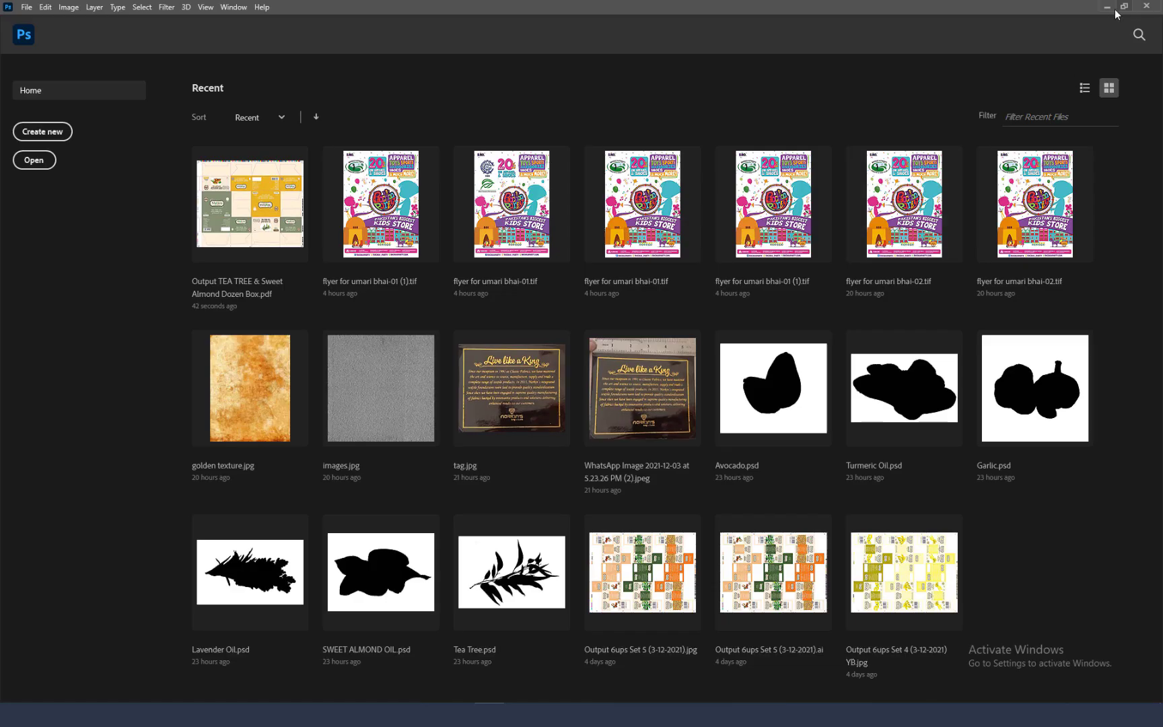
# Move the Tea Tree JPG and its CM and YB proofs into Set 1, then verify the folder.
pyautogui.click(1106, 6)
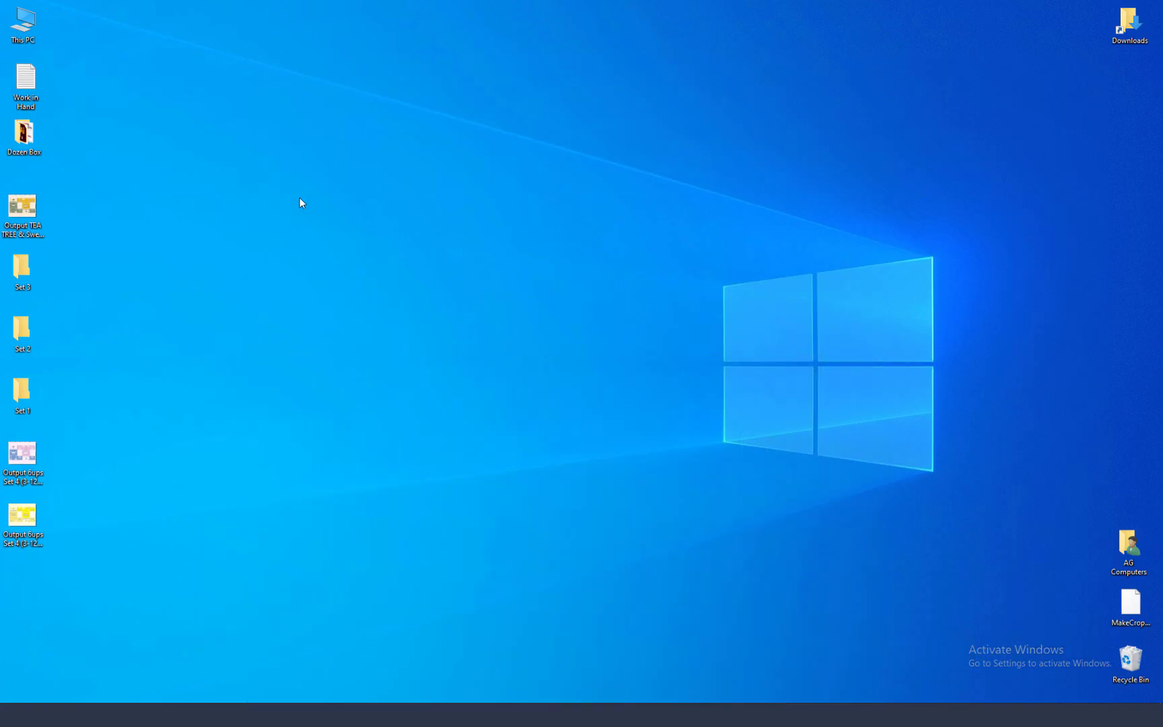
pyautogui.moveTo(72, 460); pyautogui.dragTo(18, 545)
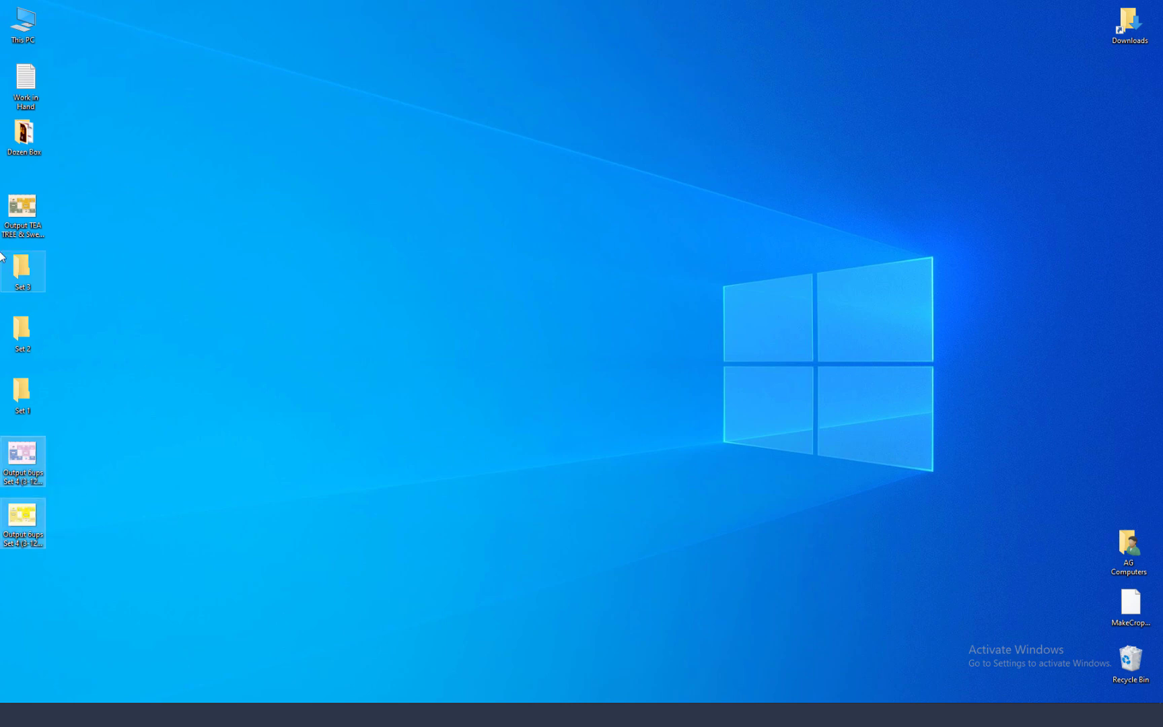
pyautogui.keyDown('ctrl'); pyautogui.click(22, 209); pyautogui.keyUp('ctrl')
pyautogui.moveTo(27, 373); pyautogui.dragTo(22, 393)
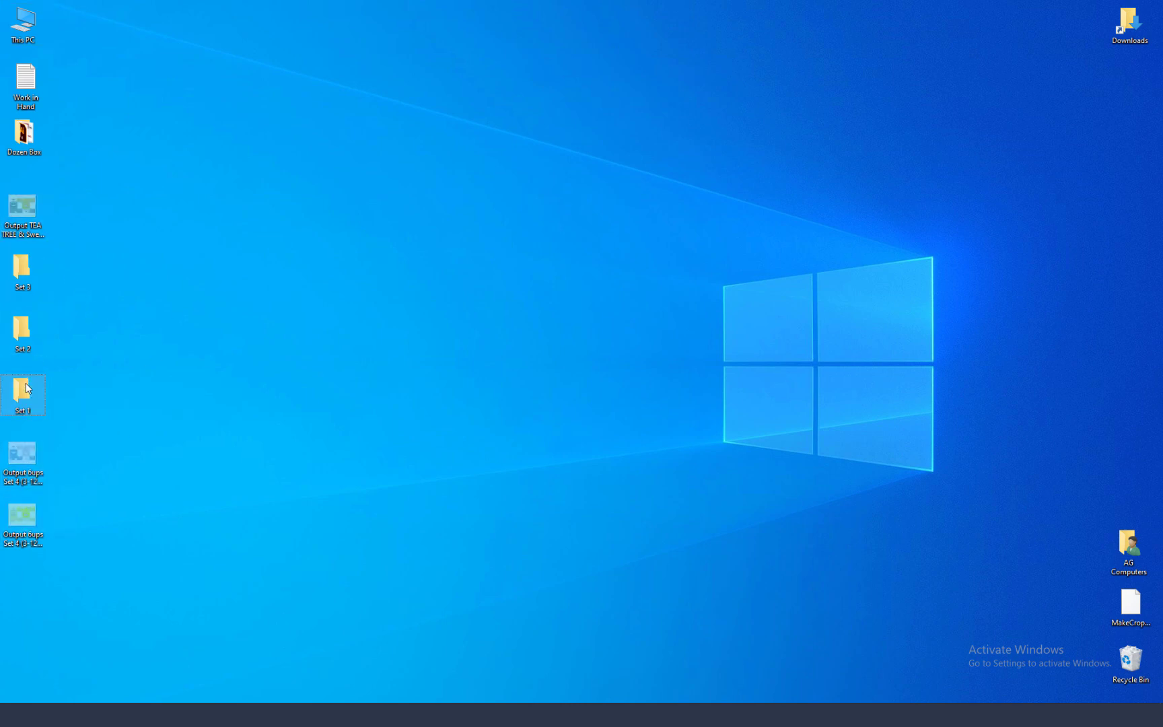
pyautogui.doubleClick(23, 393)
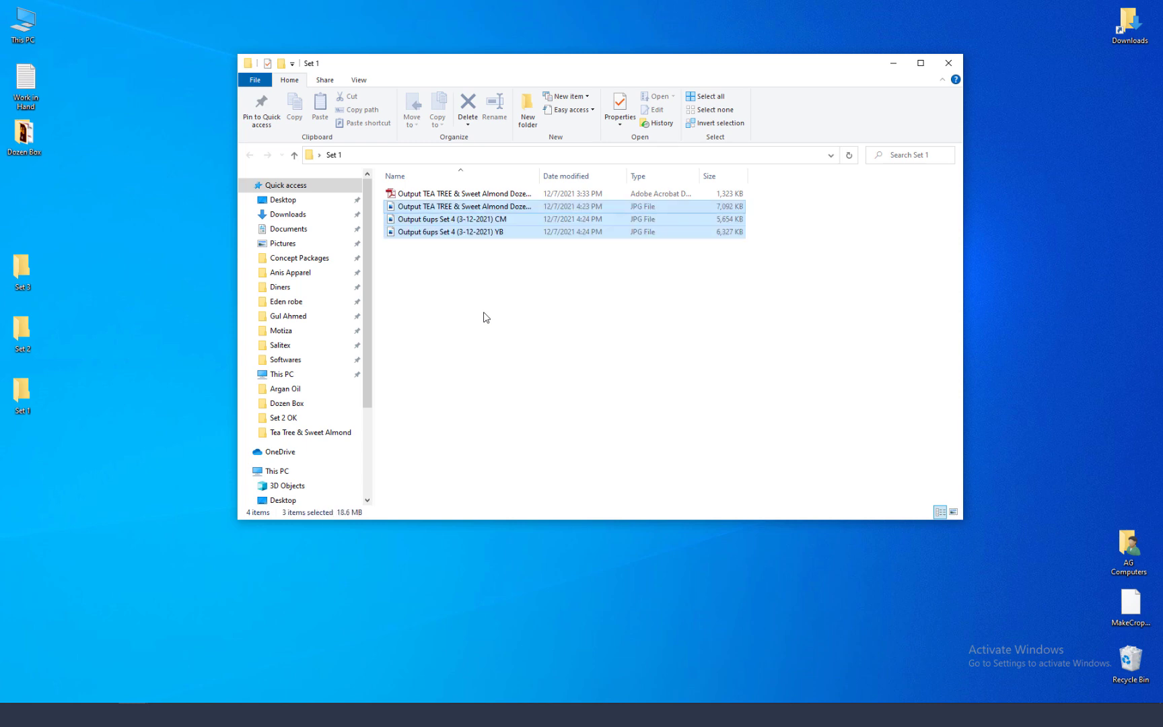
pyautogui.doubleClick(539, 176)
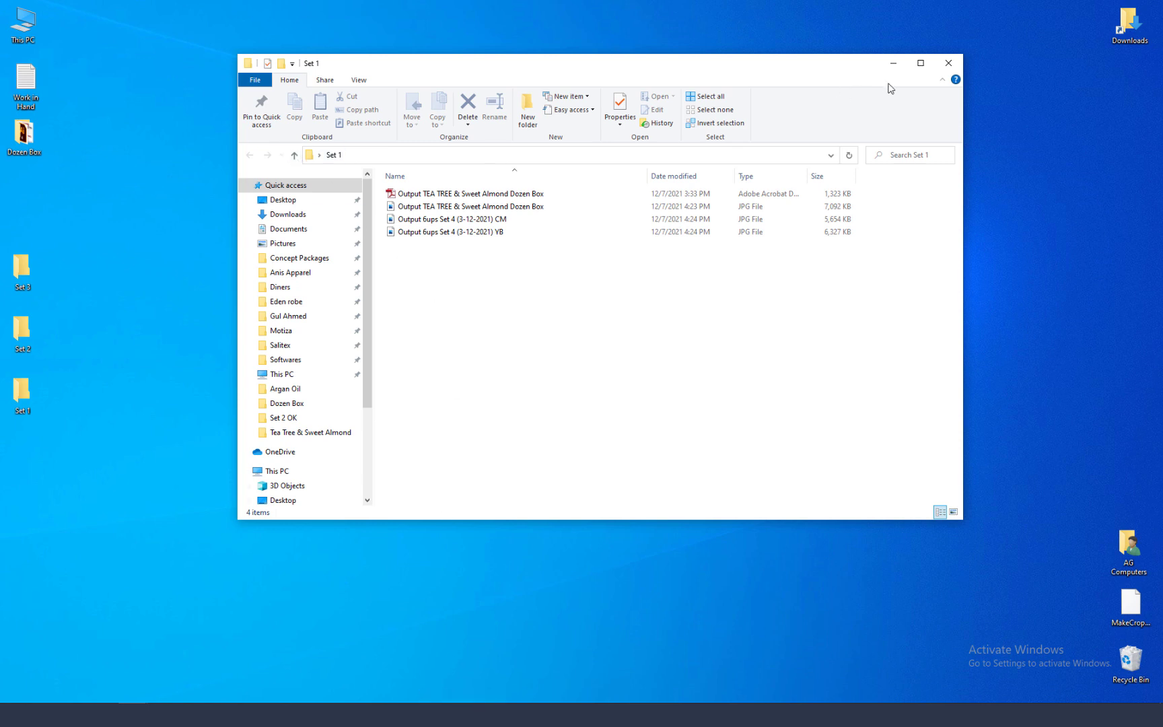
pyautogui.click(942, 67)
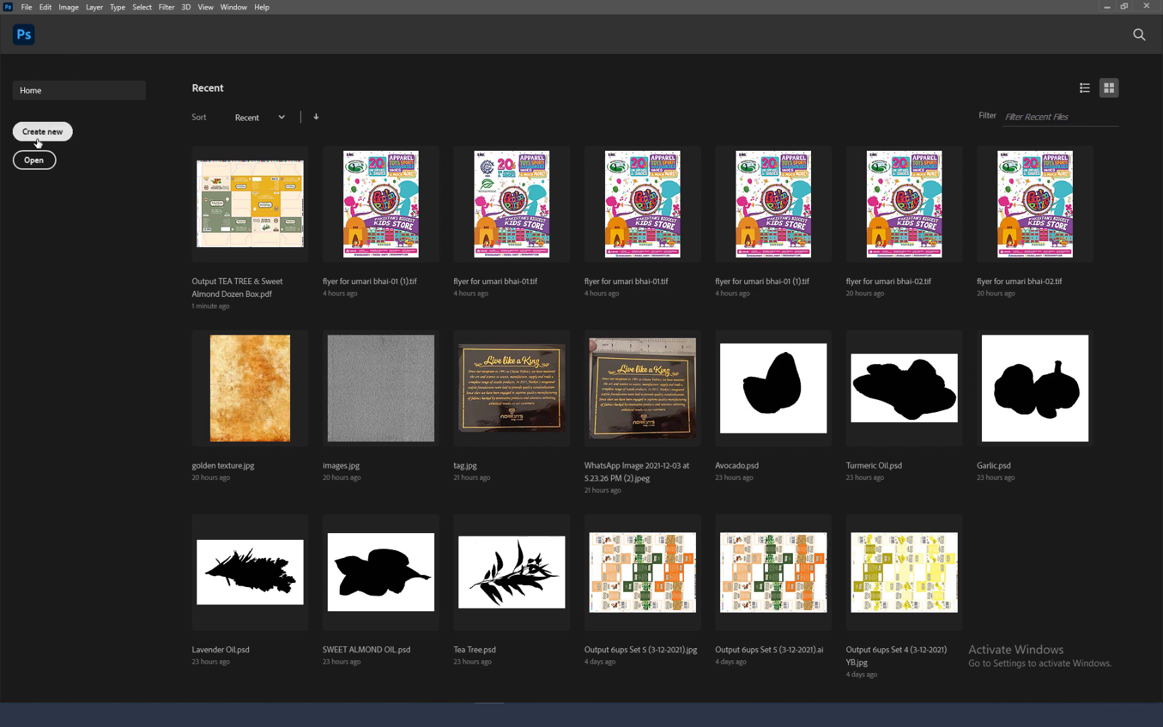
# Open the Lavender & Avacado PDF from Desktop > Set 2 at 200 ppi CMYK.
pyautogui.click(35, 162)
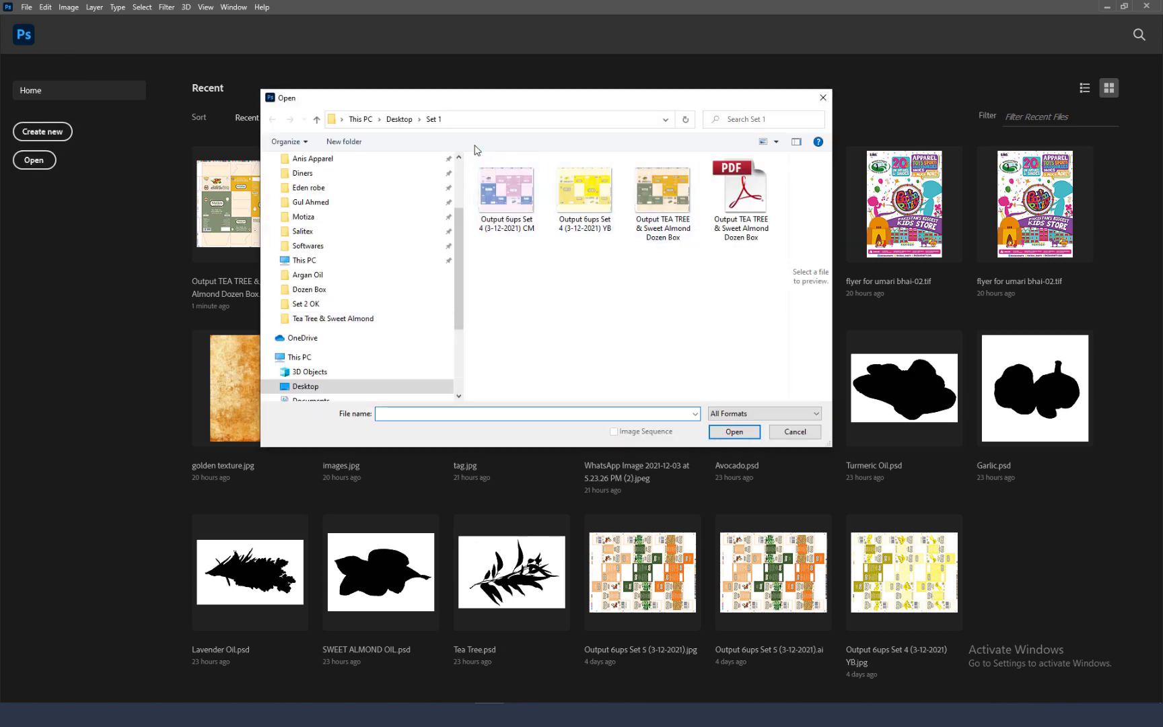
pyautogui.click(317, 119)
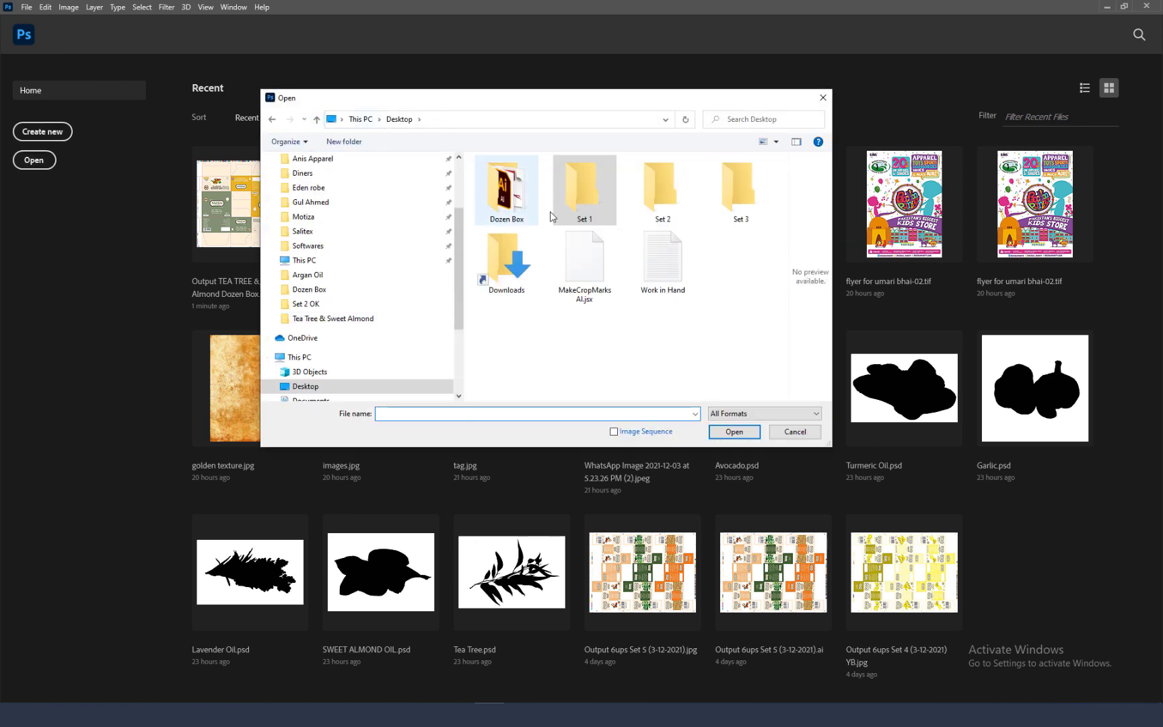
pyautogui.doubleClick(655, 194)
pyautogui.click(516, 177)
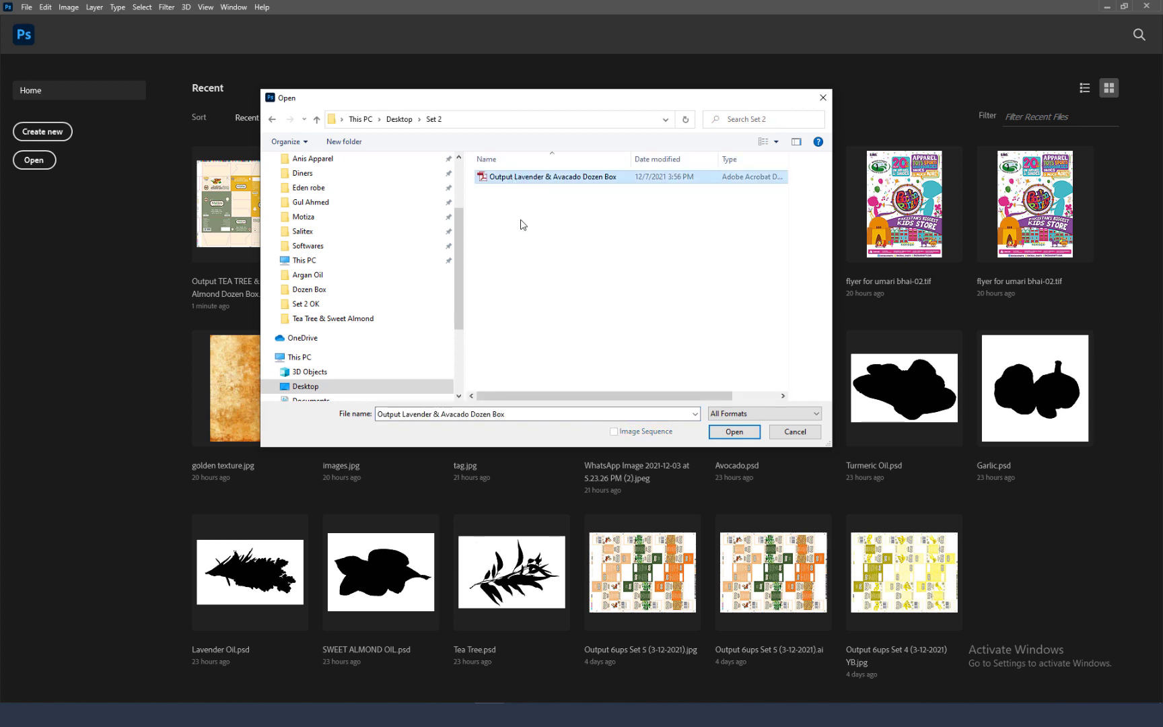
pyautogui.doubleClick(586, 178)
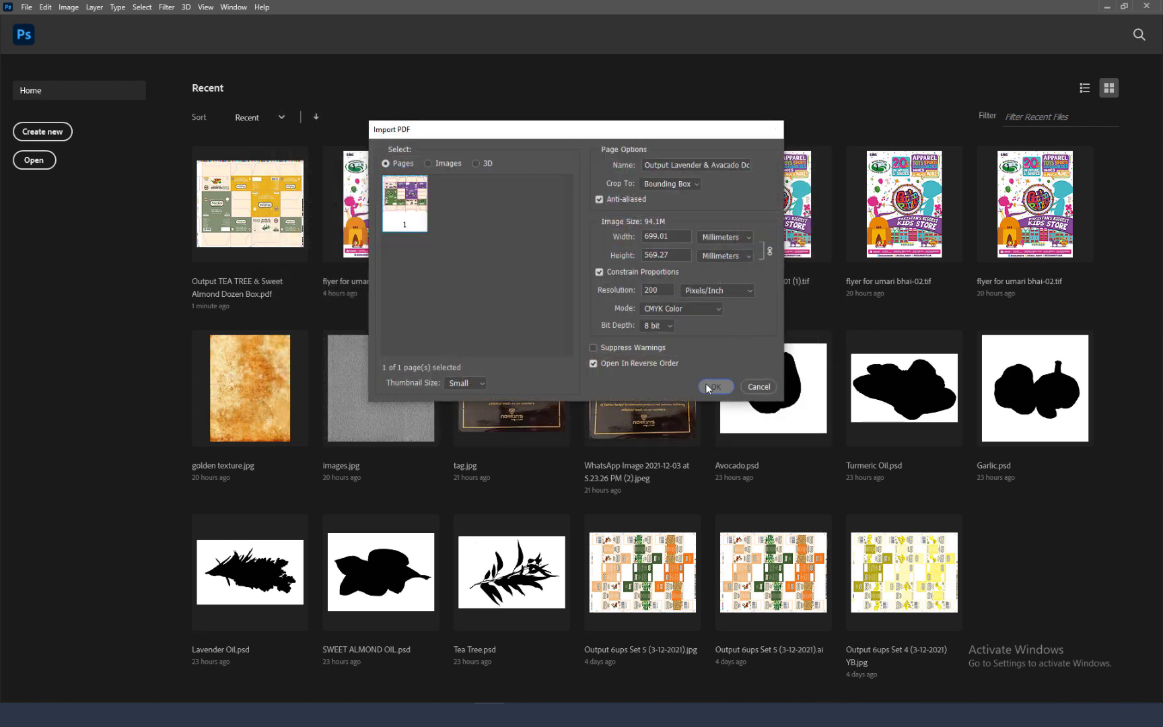
pyautogui.click(713, 387)
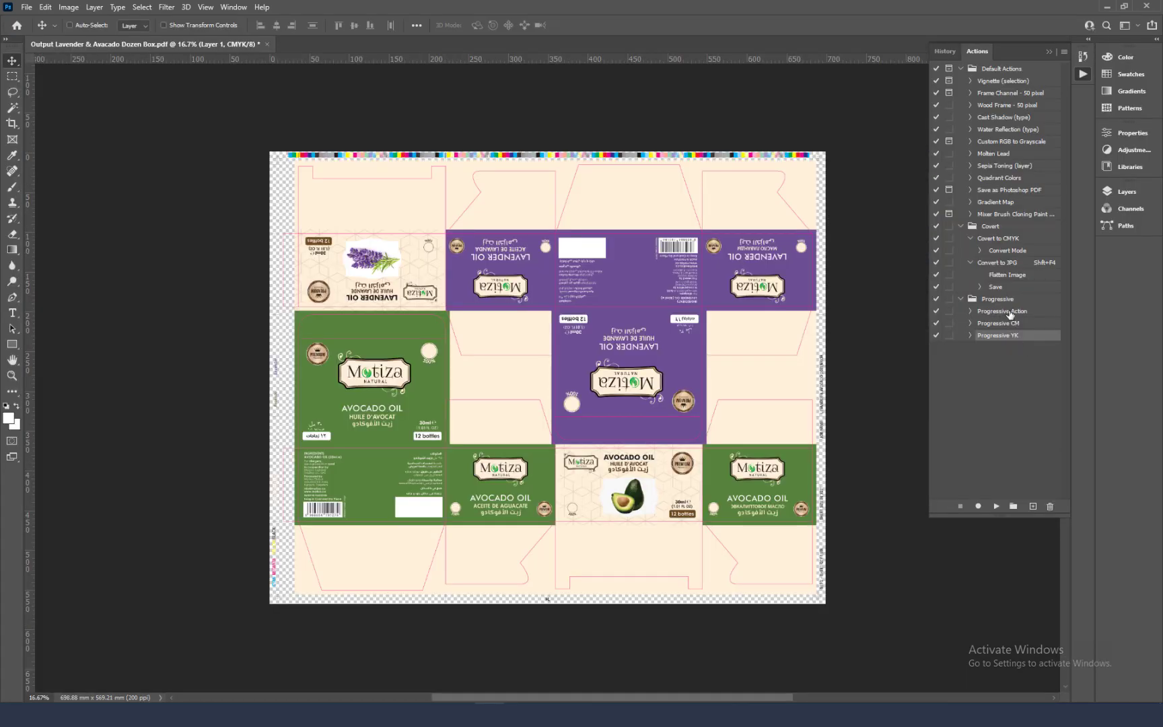
# Run Progressive Action and Progressive CM on the Lavender box, then select Progressive YK.
pyautogui.click(1010, 311)
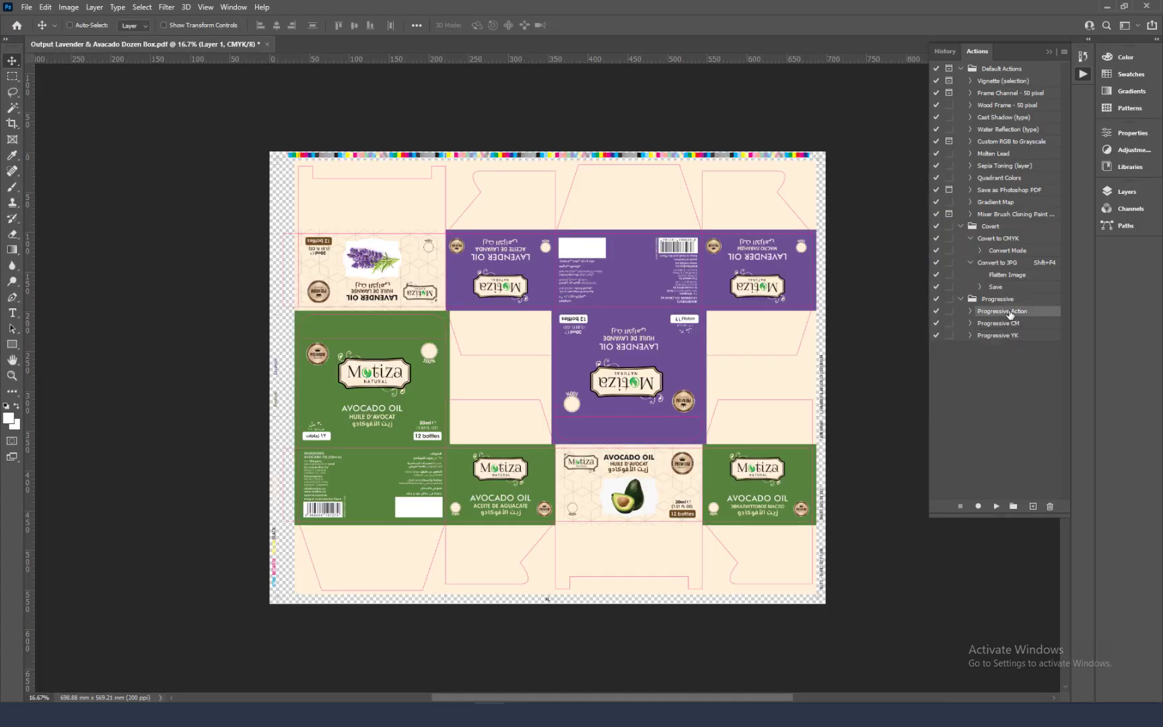
pyautogui.click(996, 507)
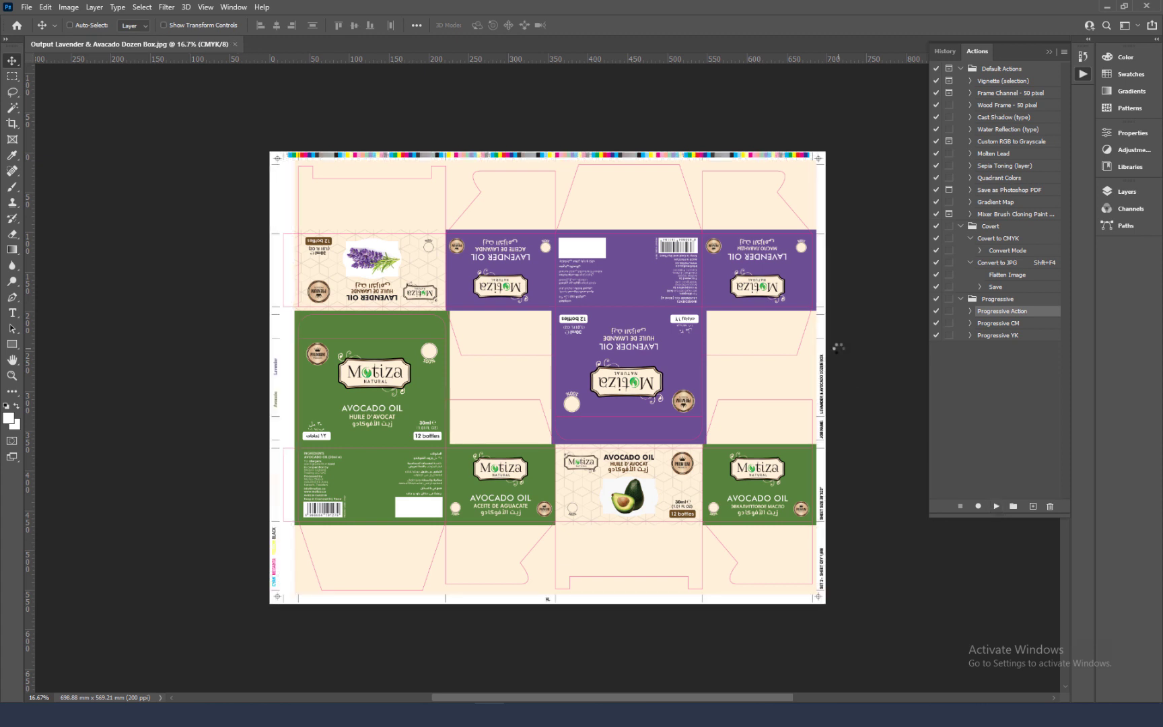
pyautogui.click(991, 324)
pyautogui.click(996, 507)
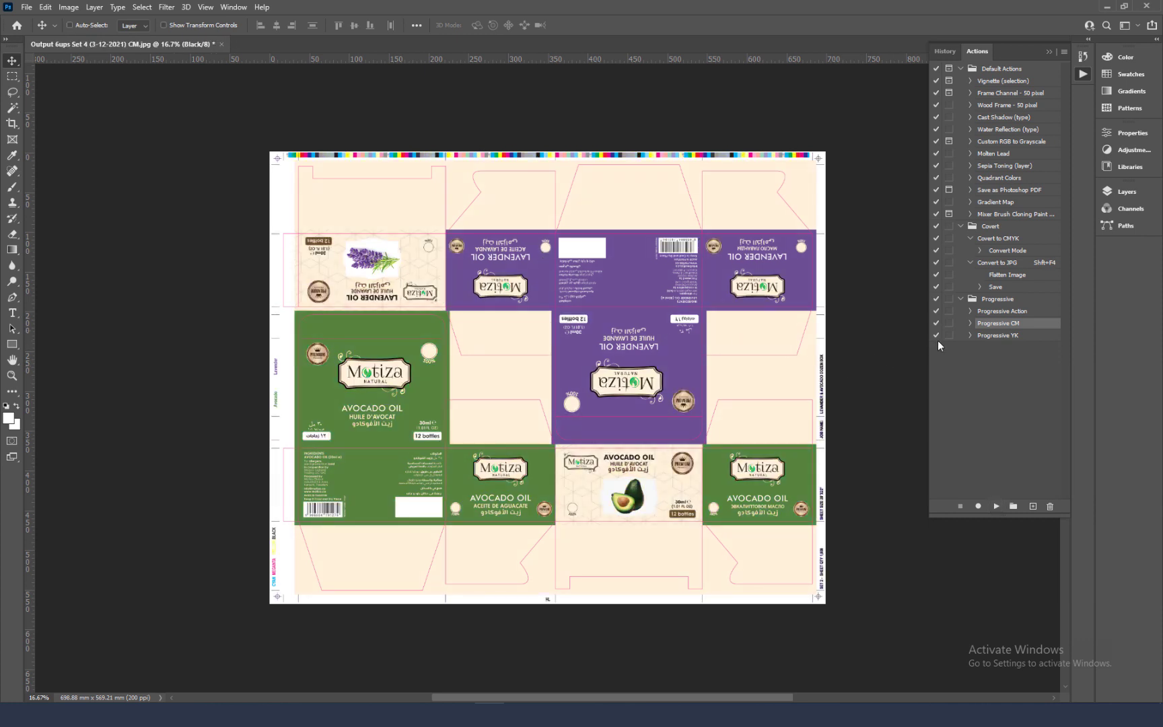
pyautogui.click(982, 335)
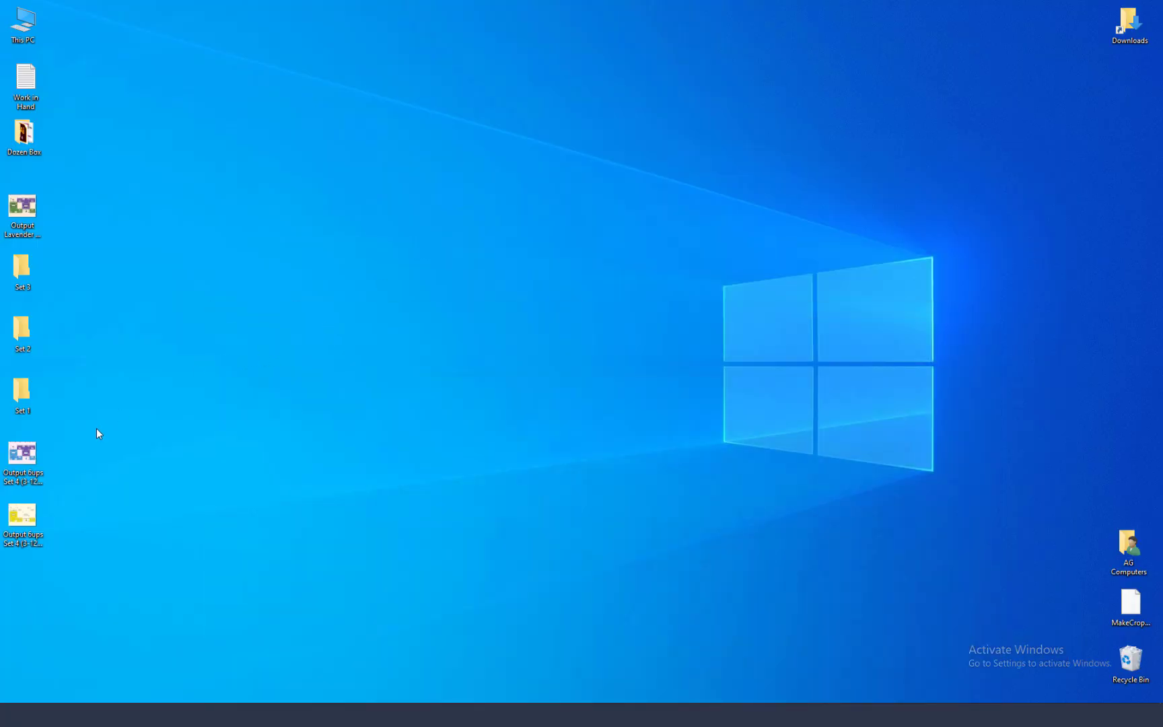
# Move the Lavender & Avacado JPG and its CM and YB proofs into Set 2.
pyautogui.moveTo(96, 431); pyautogui.dragTo(27, 539)
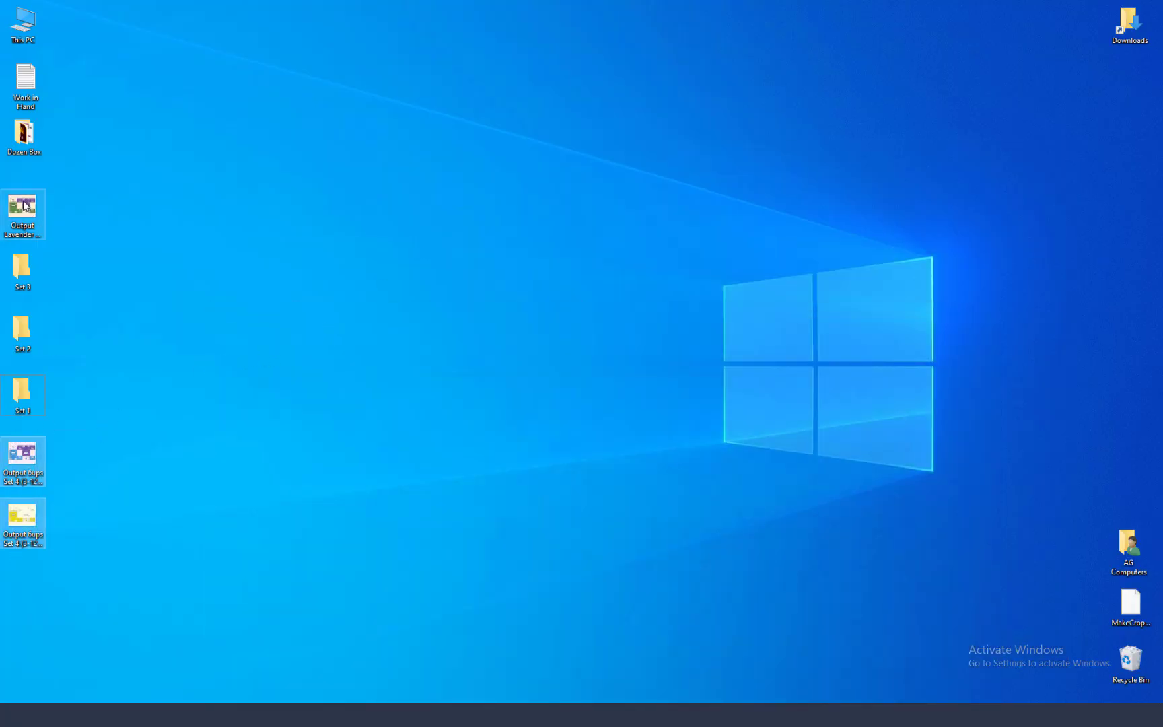
pyautogui.keyDown('ctrl'); pyautogui.click(22, 208); pyautogui.keyUp('ctrl')
pyautogui.doubleClick(22, 336)
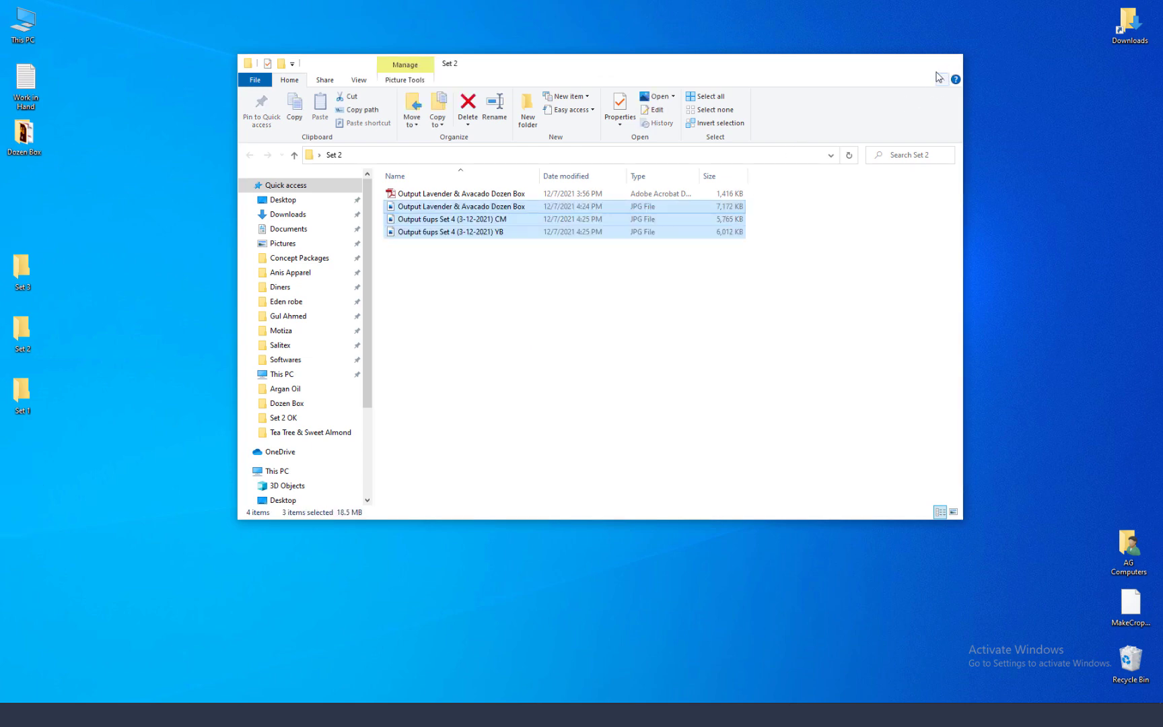
pyautogui.click(948, 63)
# Check the contents of Set 1 and Set 3, then return to Photoshop.
pyautogui.doubleClick(30, 393)
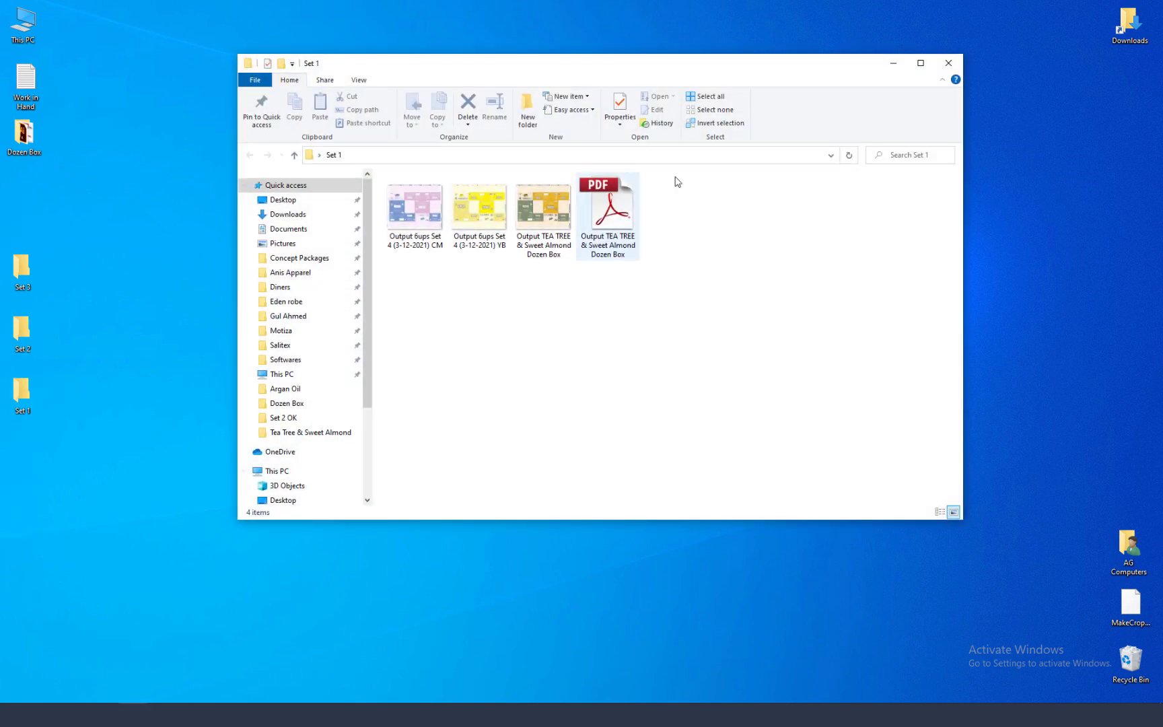
pyautogui.click(948, 63)
pyautogui.doubleClick(23, 272)
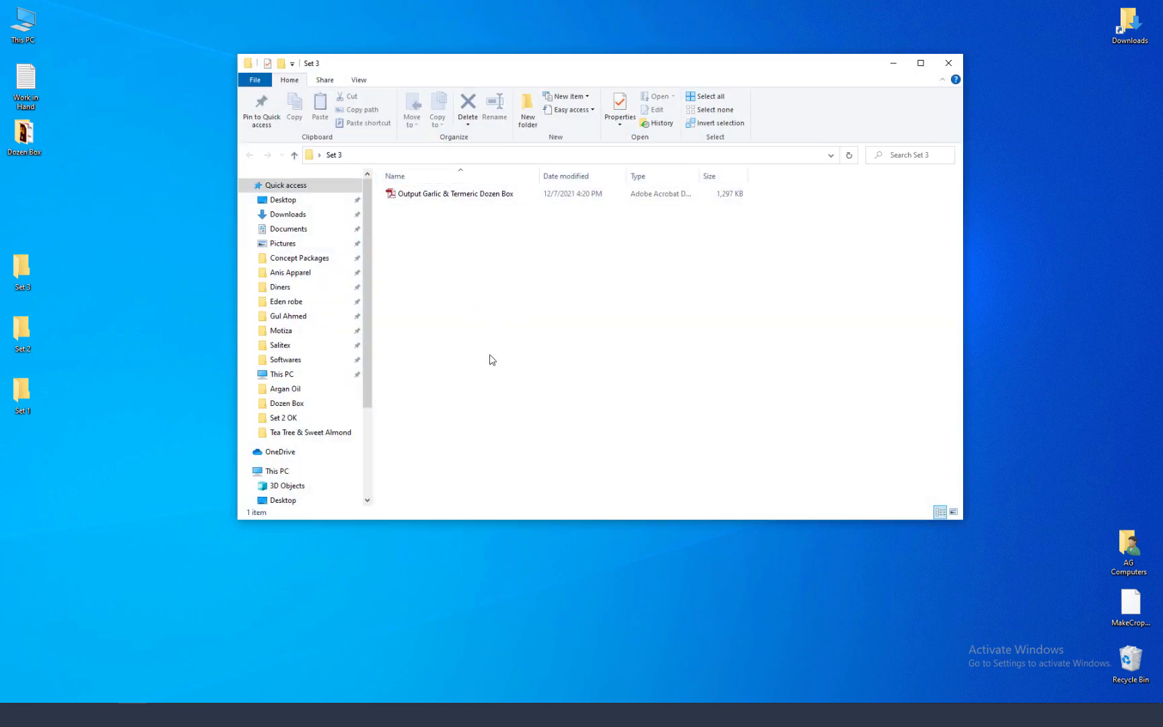
pyautogui.hotkey('alt', 'Tab')
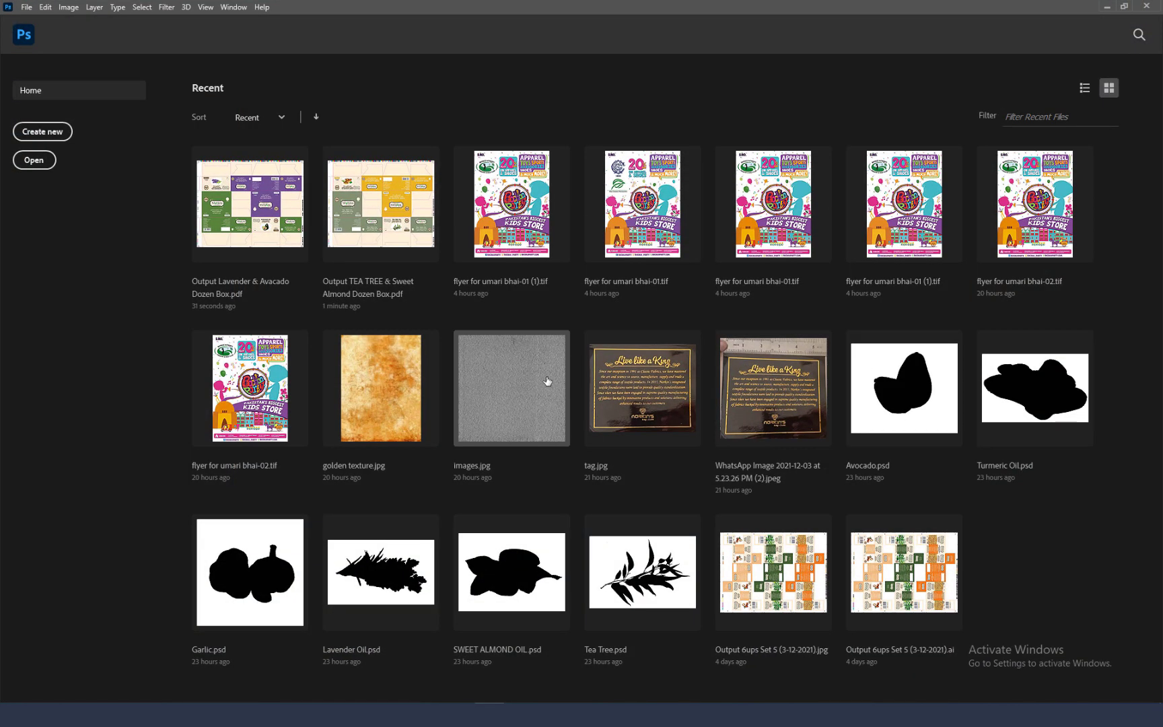
# Open the Output Garlic & Termeric Dozen Box PDF from Set 3 at 200 ppi CMYK.
pyautogui.hotkey('ctrl', 'o')
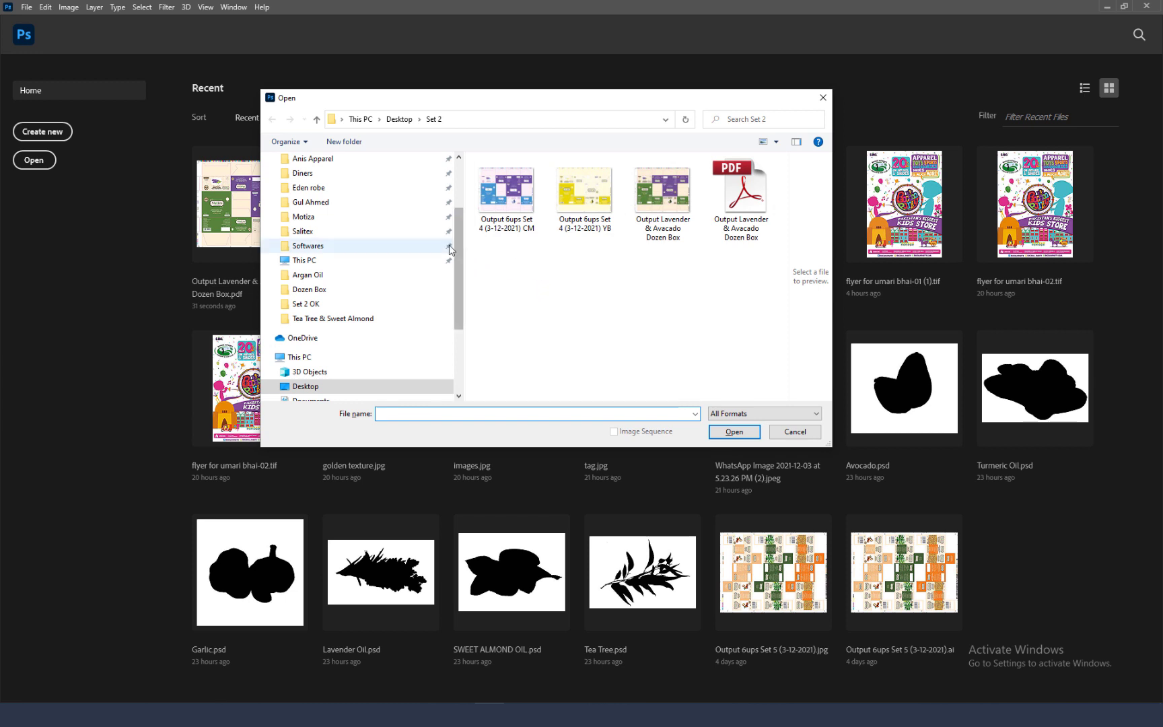
pyautogui.click(316, 119)
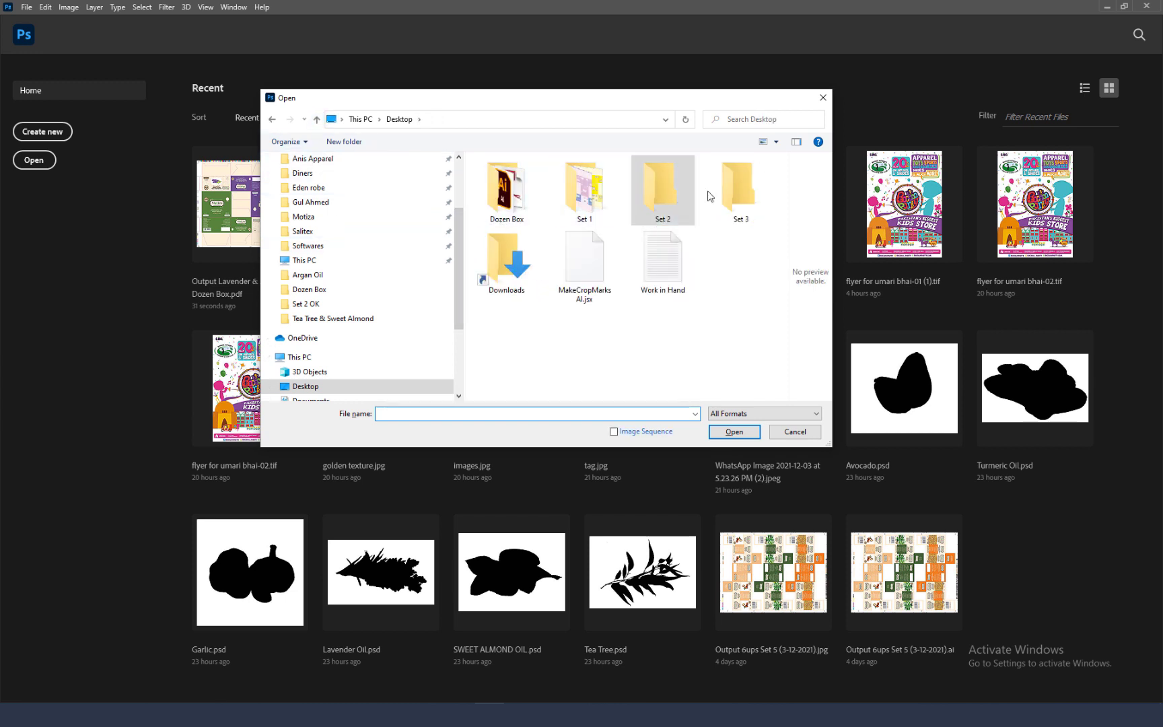
pyautogui.doubleClick(738, 184)
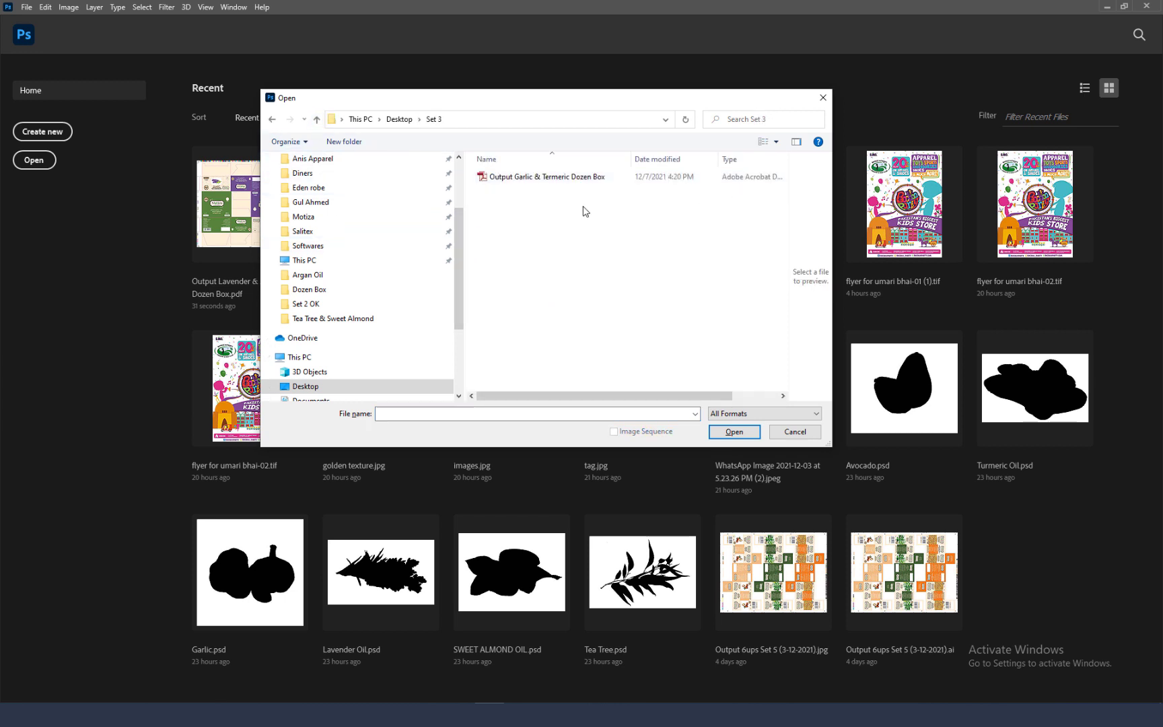
pyautogui.click(553, 177)
pyautogui.click(733, 431)
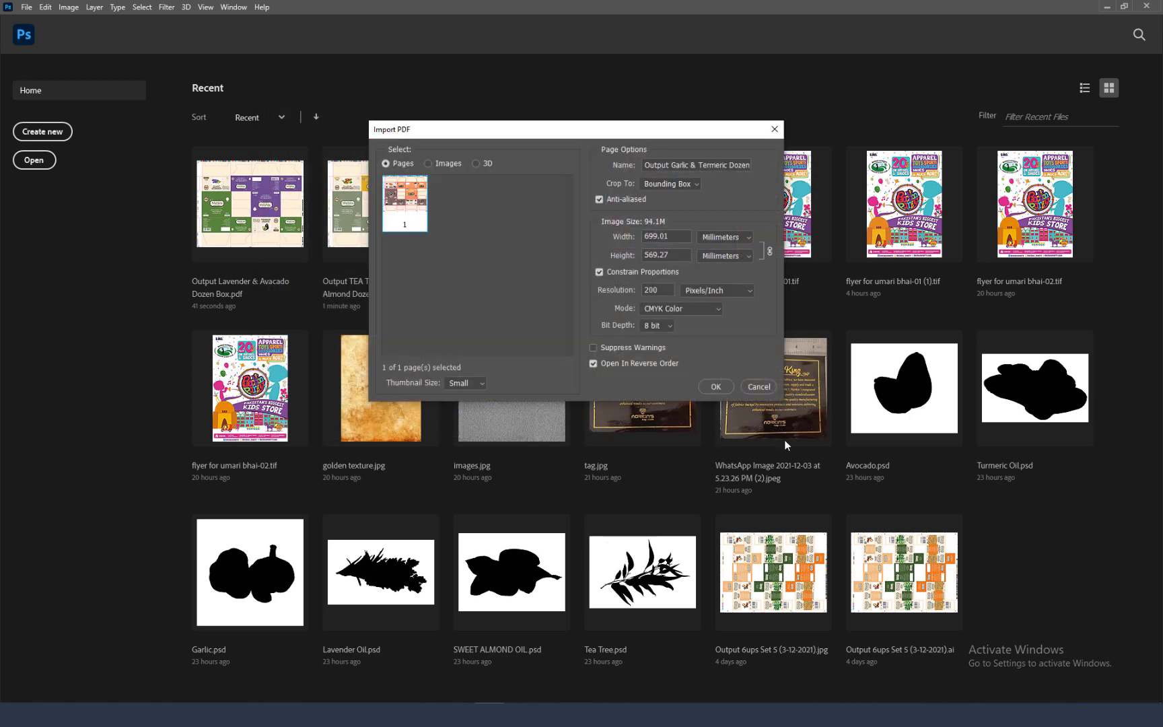
pyautogui.click(723, 389)
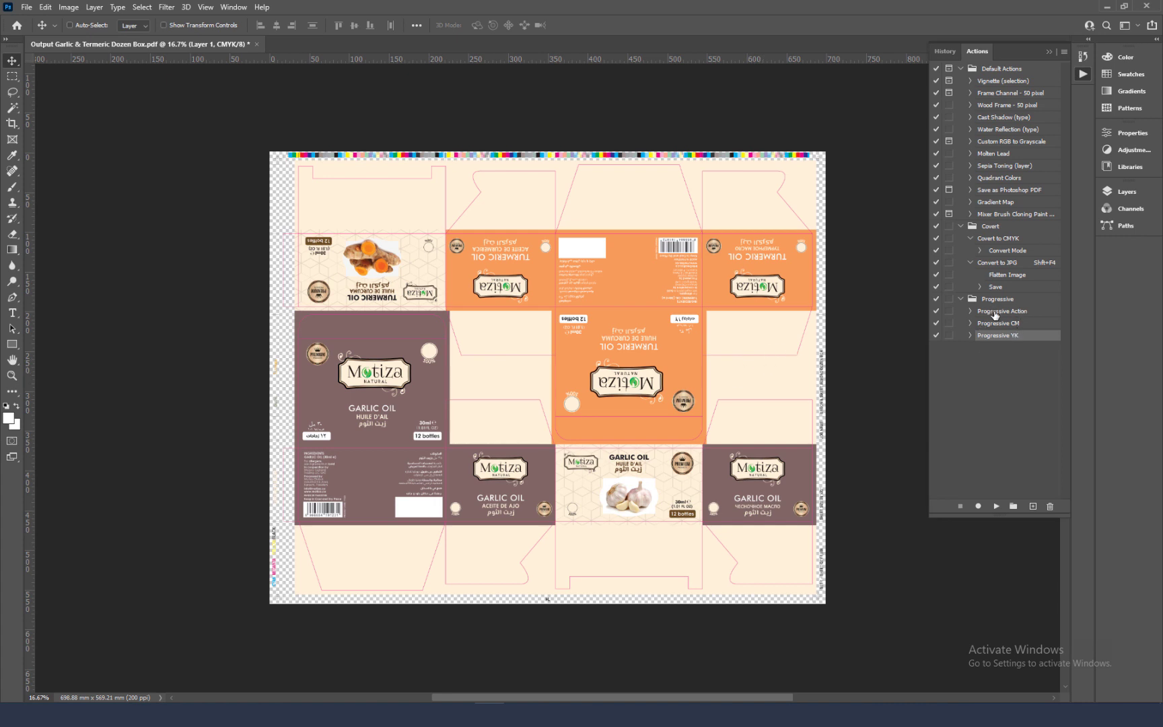
# Run Progressive Action, then Progressive YK, on the Garlic & Termeric box artwork.
pyautogui.click(996, 311)
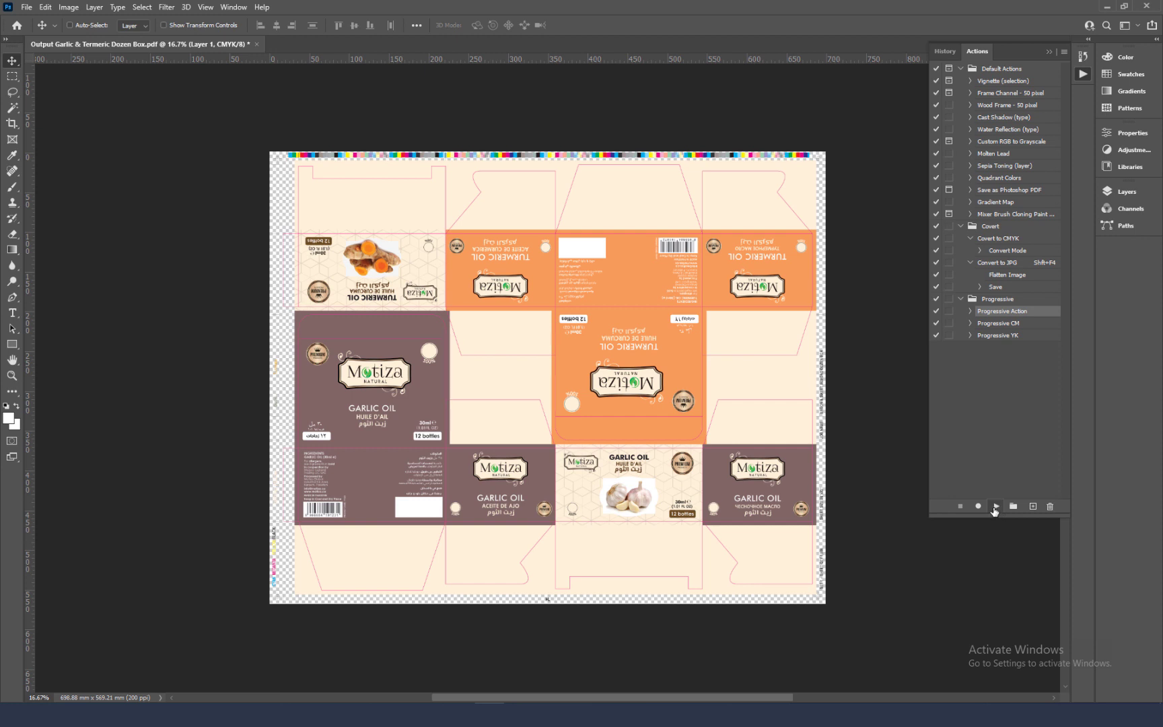
pyautogui.click(994, 511)
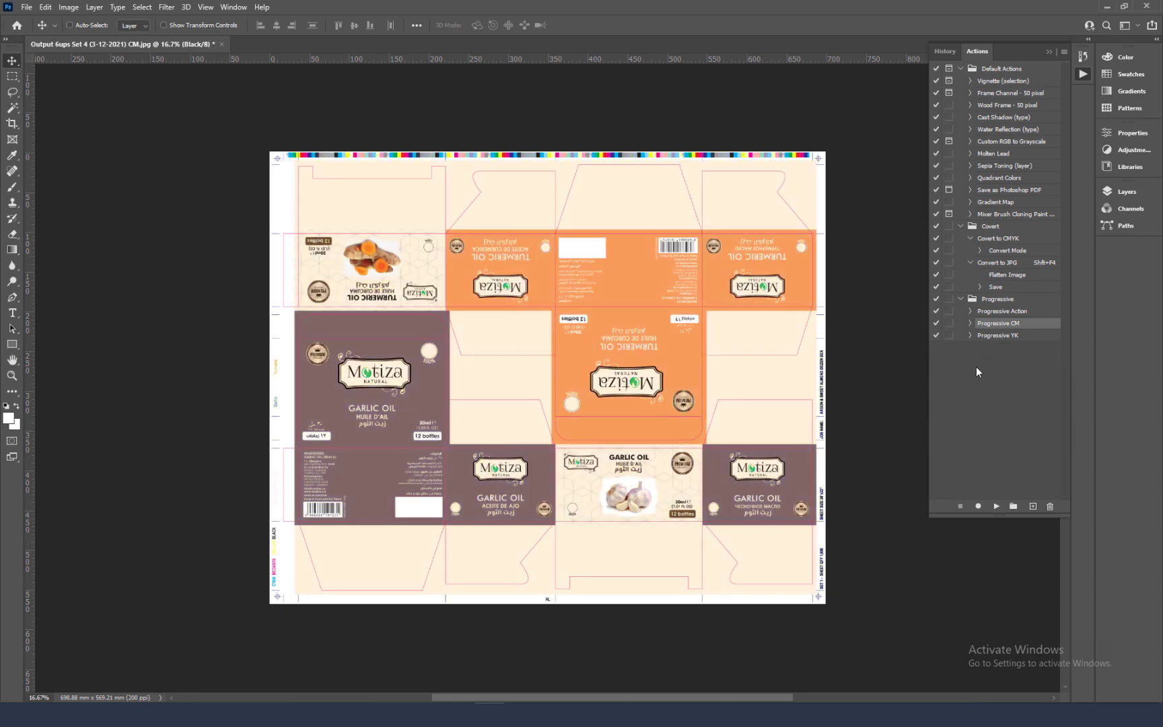
pyautogui.click(988, 340)
pyautogui.click(996, 506)
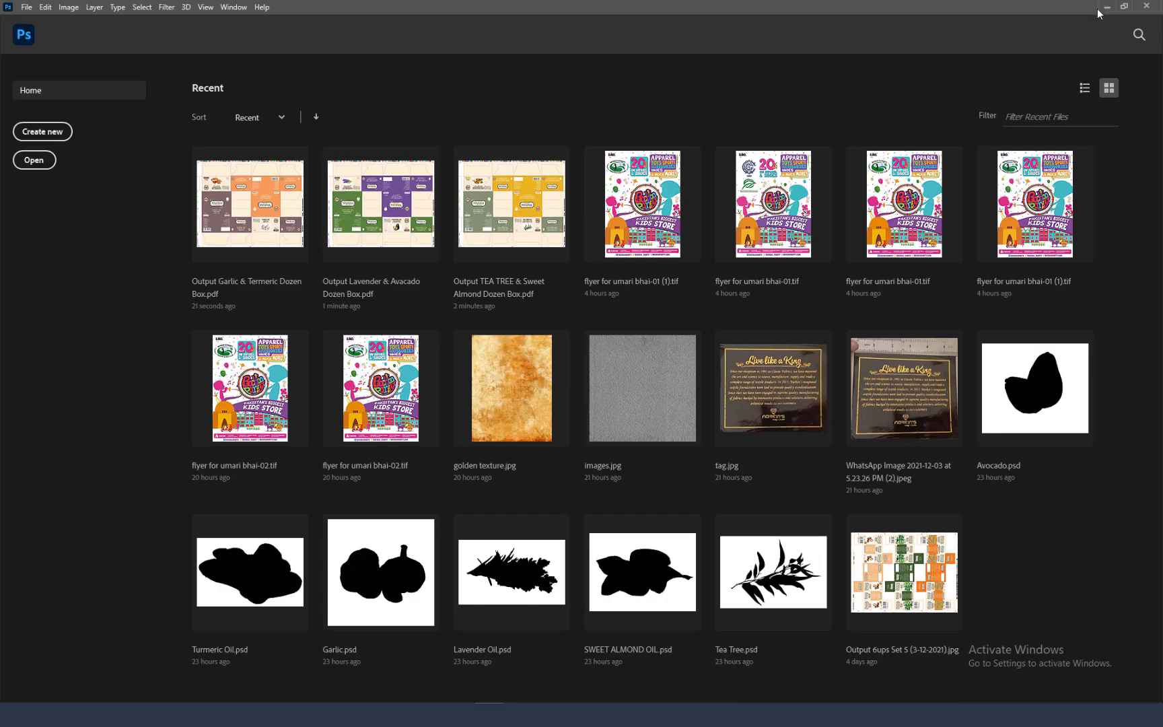
# Move the Garlic & Termeric JPG plus CM and YB proofs into Set 3, refresh the desktop.
pyautogui.click(1105, 6)
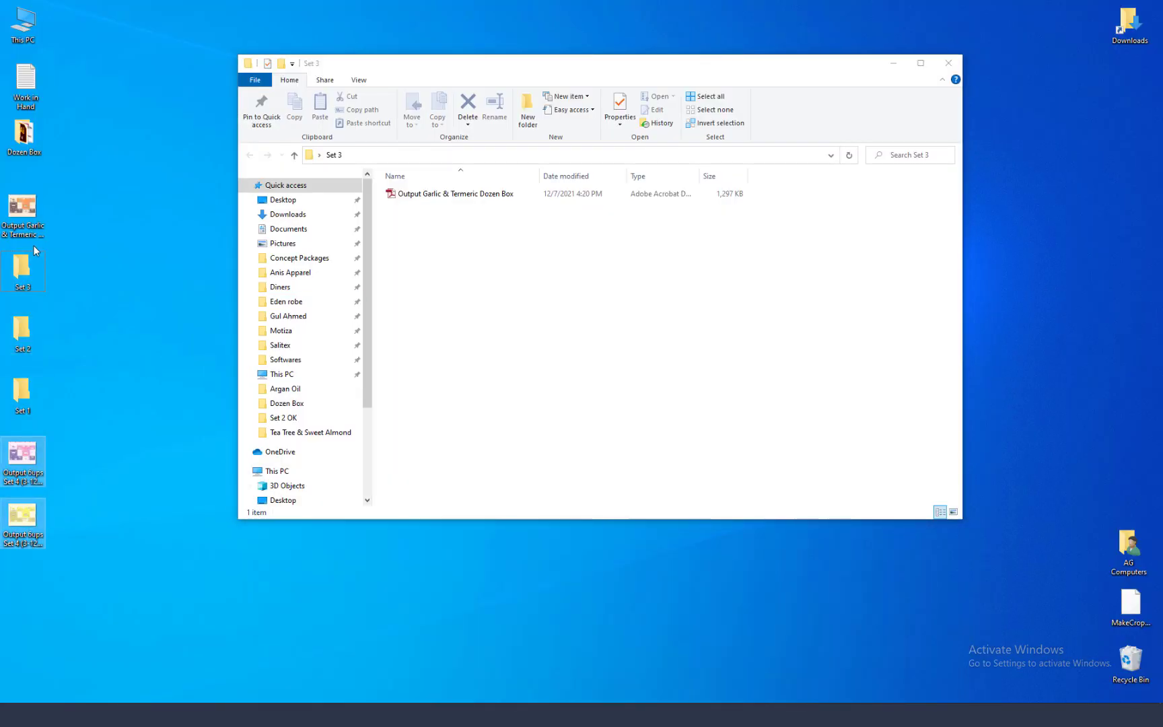
pyautogui.keyDown('ctrl'); pyautogui.click(22, 208); pyautogui.keyUp('ctrl')
pyautogui.moveTo(22, 208); pyautogui.dragTo(487, 244)
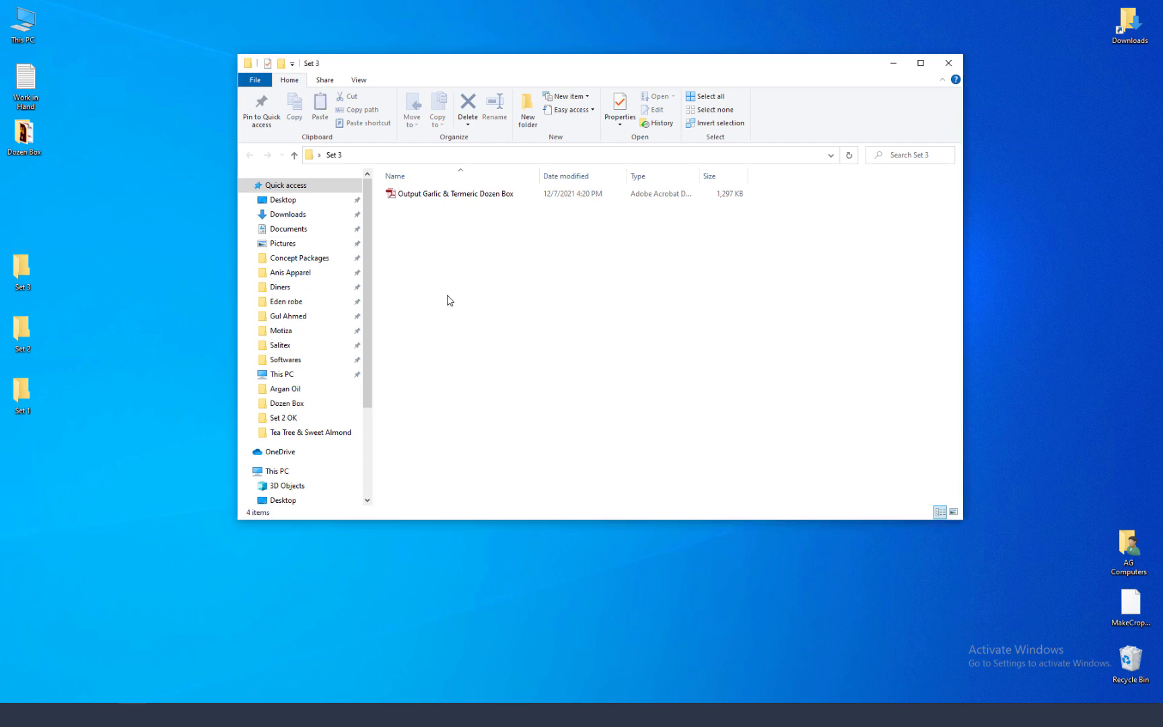
pyautogui.rightClick(206, 341)
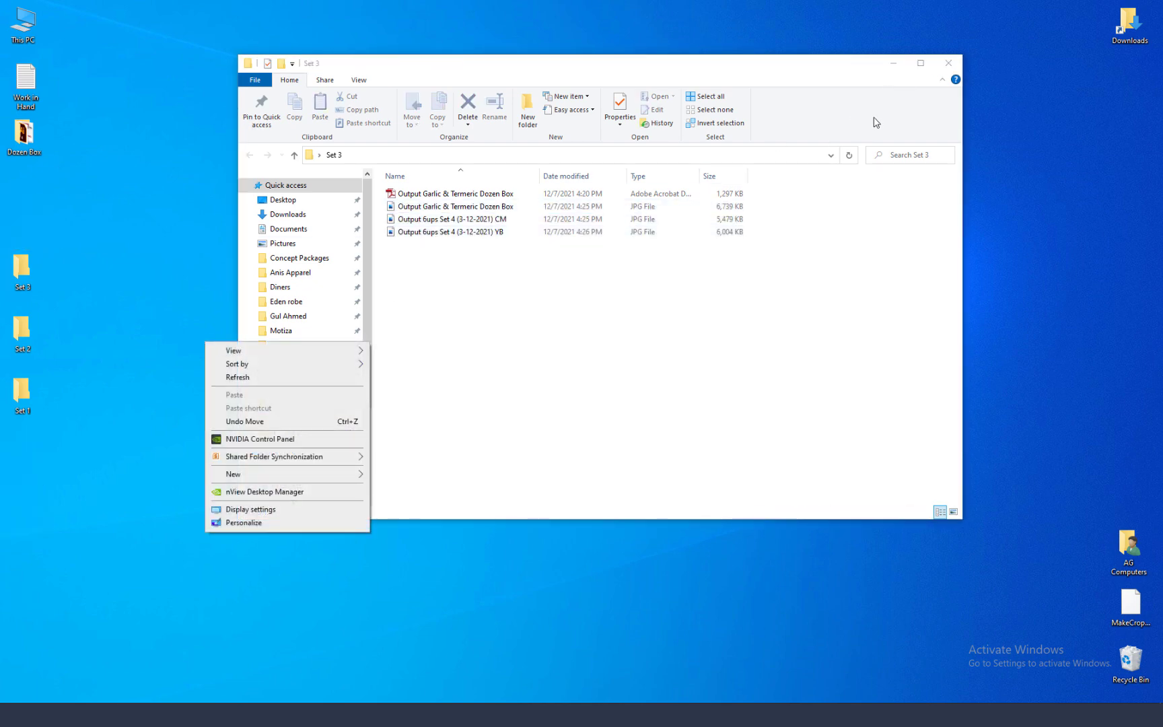
pyautogui.click(948, 63)
pyautogui.rightClick(252, 338)
pyautogui.click(291, 372)
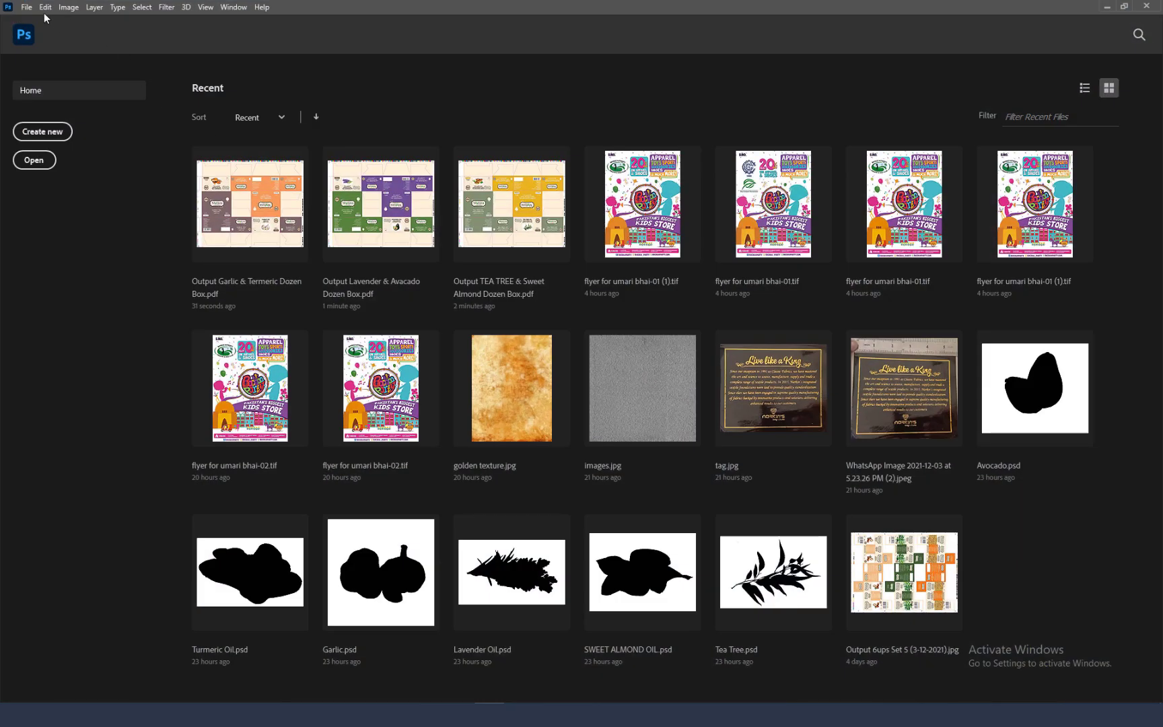
# Maximize the Photoshop window and exit Photoshop via File > Exit.
pyautogui.doubleClick(17, 7)
pyautogui.doubleClick(298, 15)
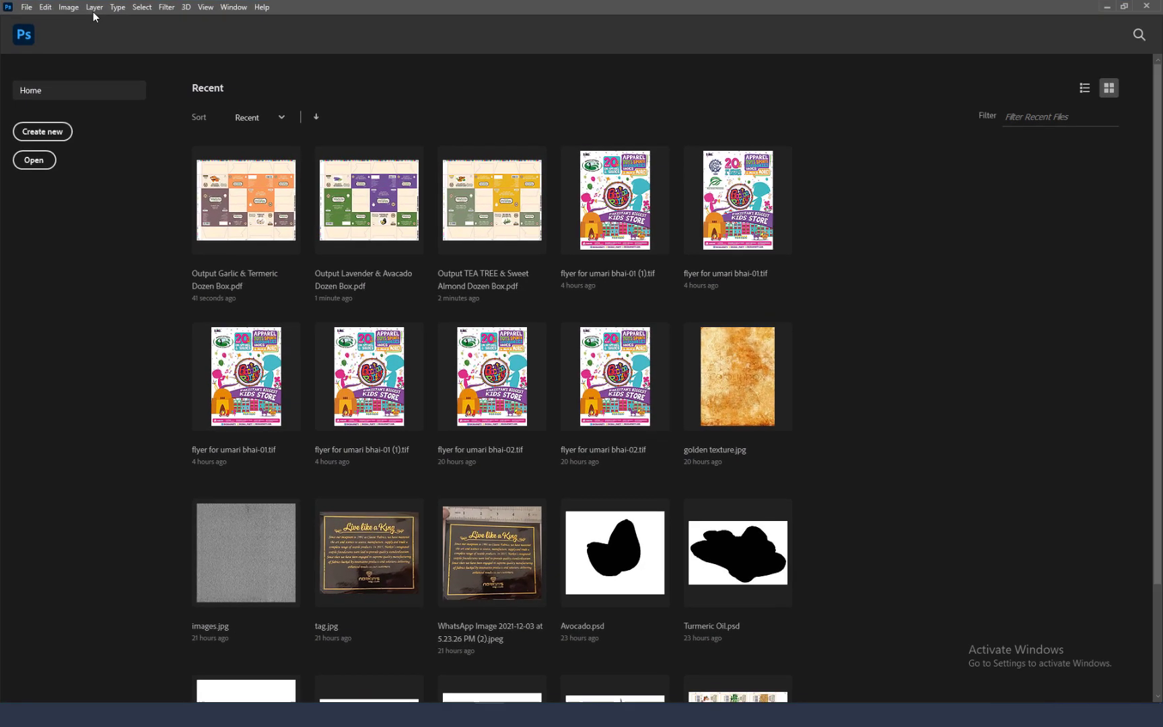
pyautogui.click(26, 6)
pyautogui.click(54, 402)
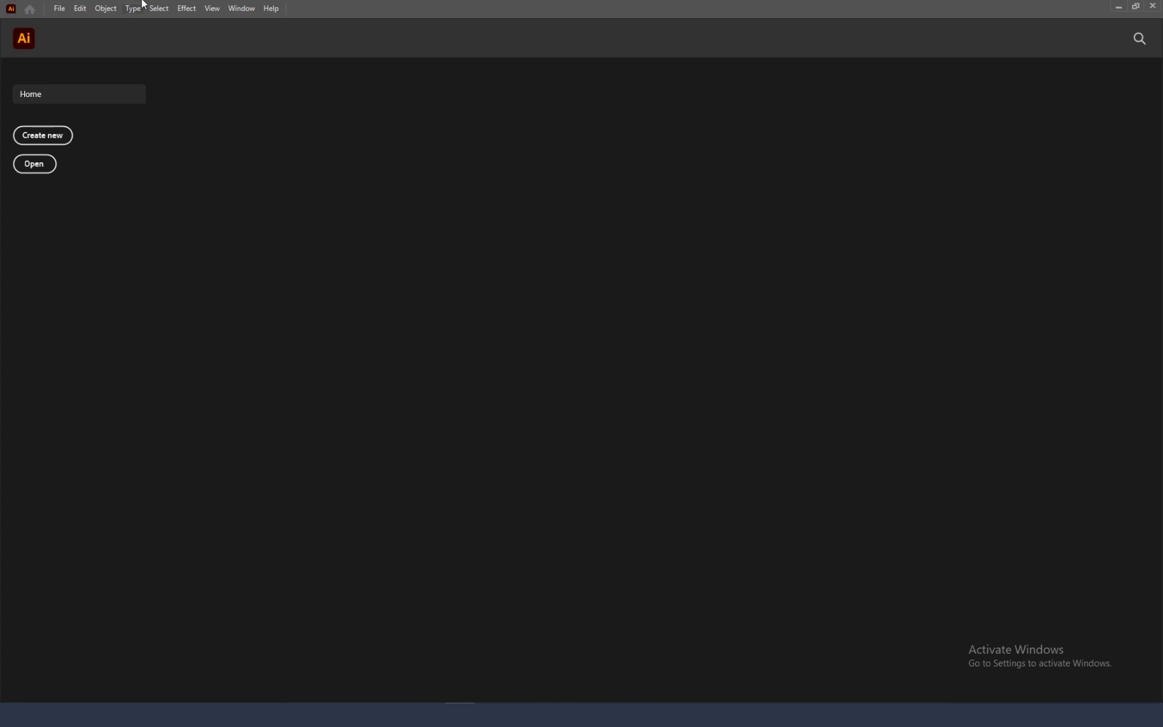
# Browse the Open dialog to the Desktop Set 1 folder, then cancel it.
pyautogui.click(39, 162)
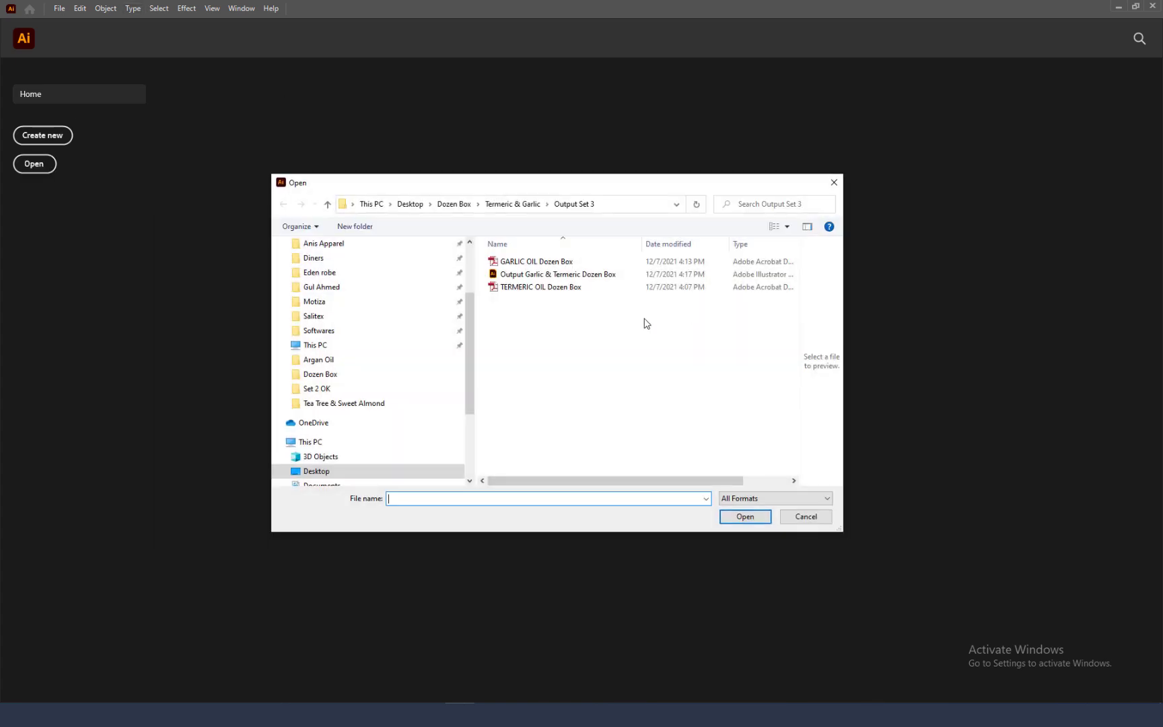
pyautogui.moveTo(469, 333); pyautogui.dragTo(470, 286)
pyautogui.click(347, 269)
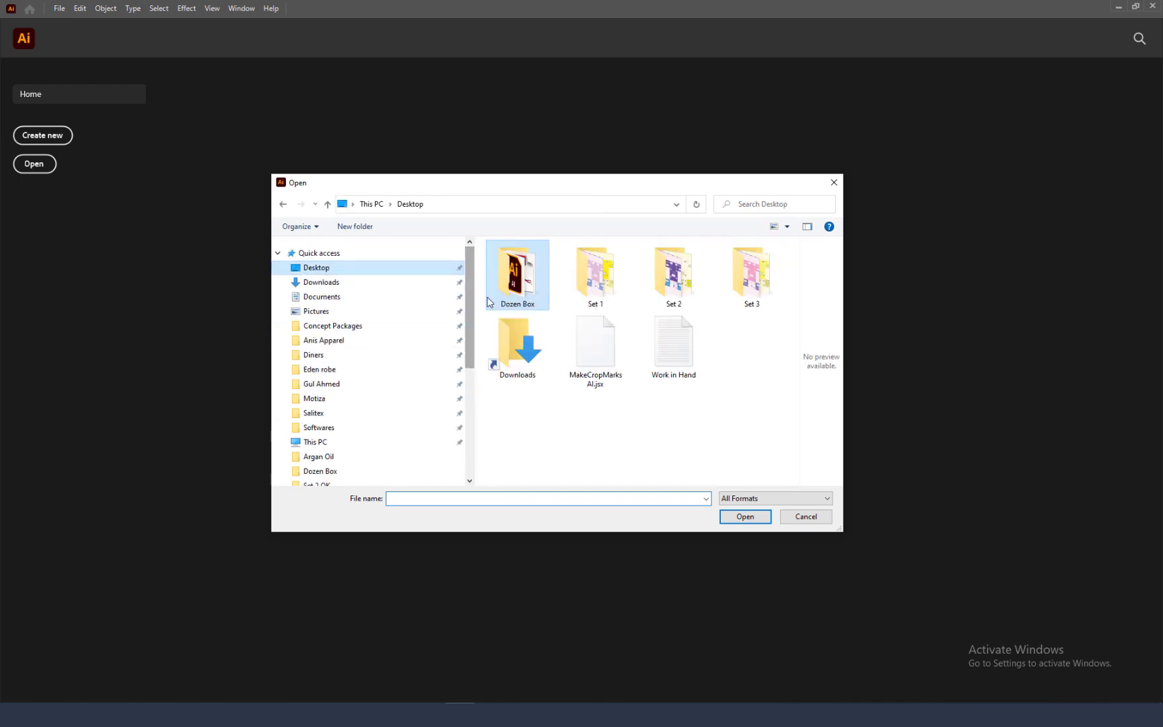
pyautogui.doubleClick(592, 272)
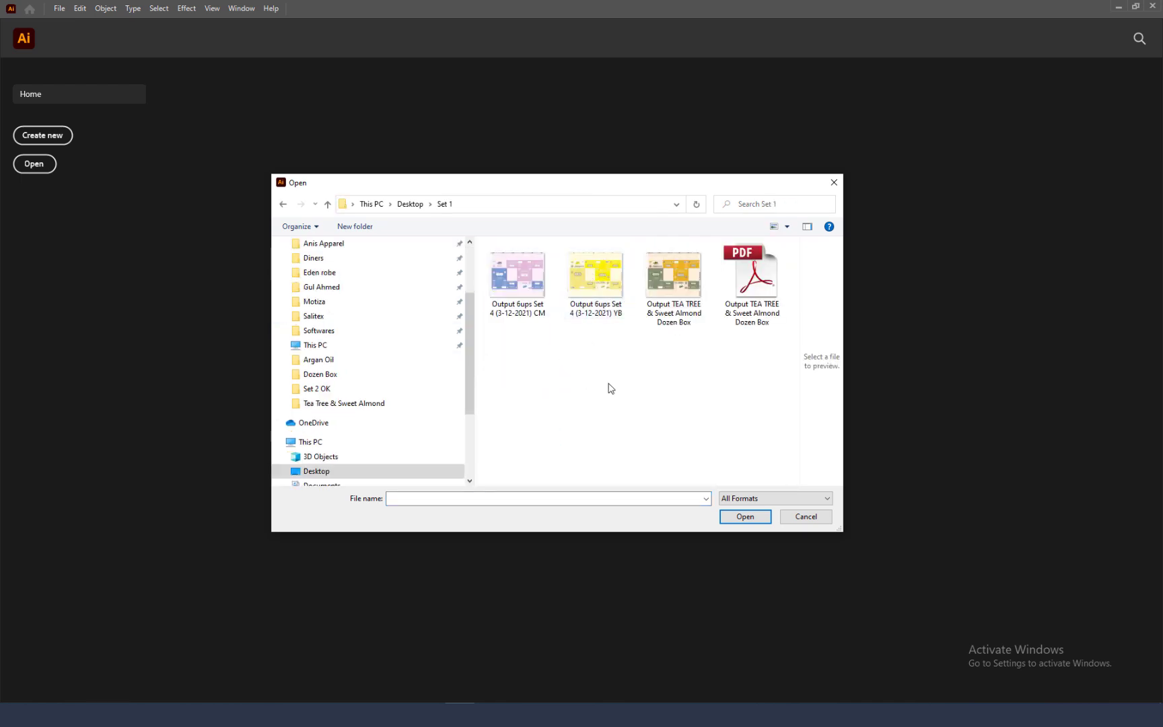
pyautogui.click(803, 520)
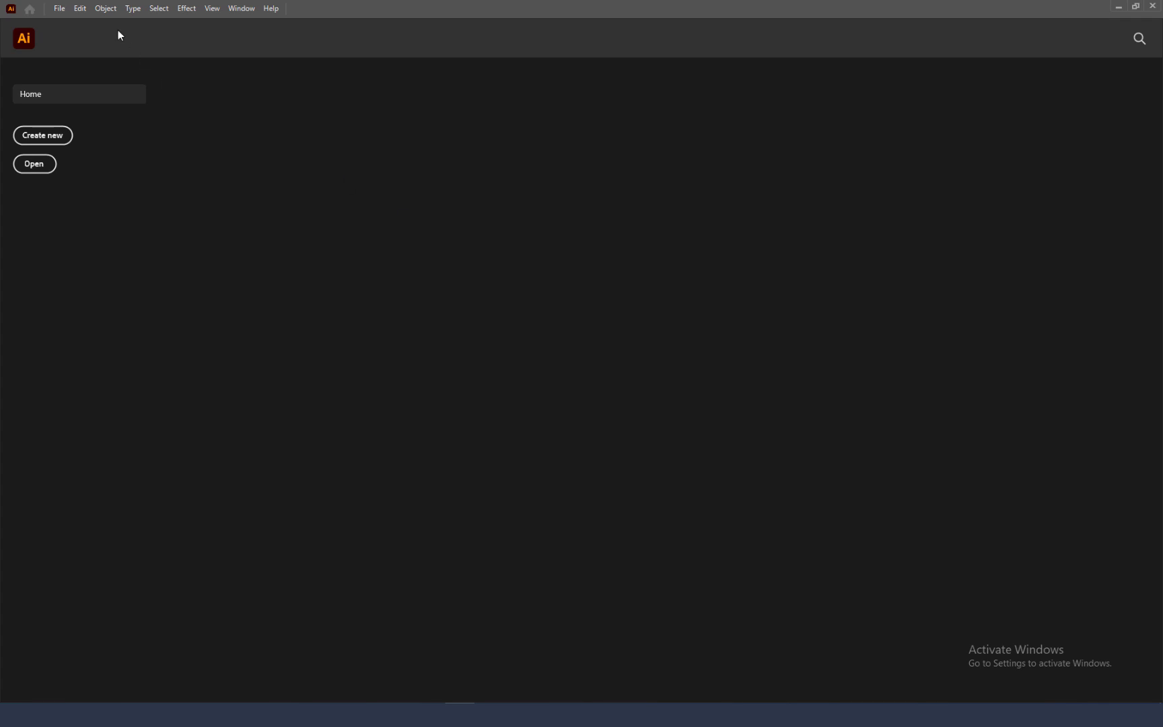
# Create a new blank A3 CMYK document from the Recent presets.
pyautogui.click(64, 9)
pyautogui.click(65, 21)
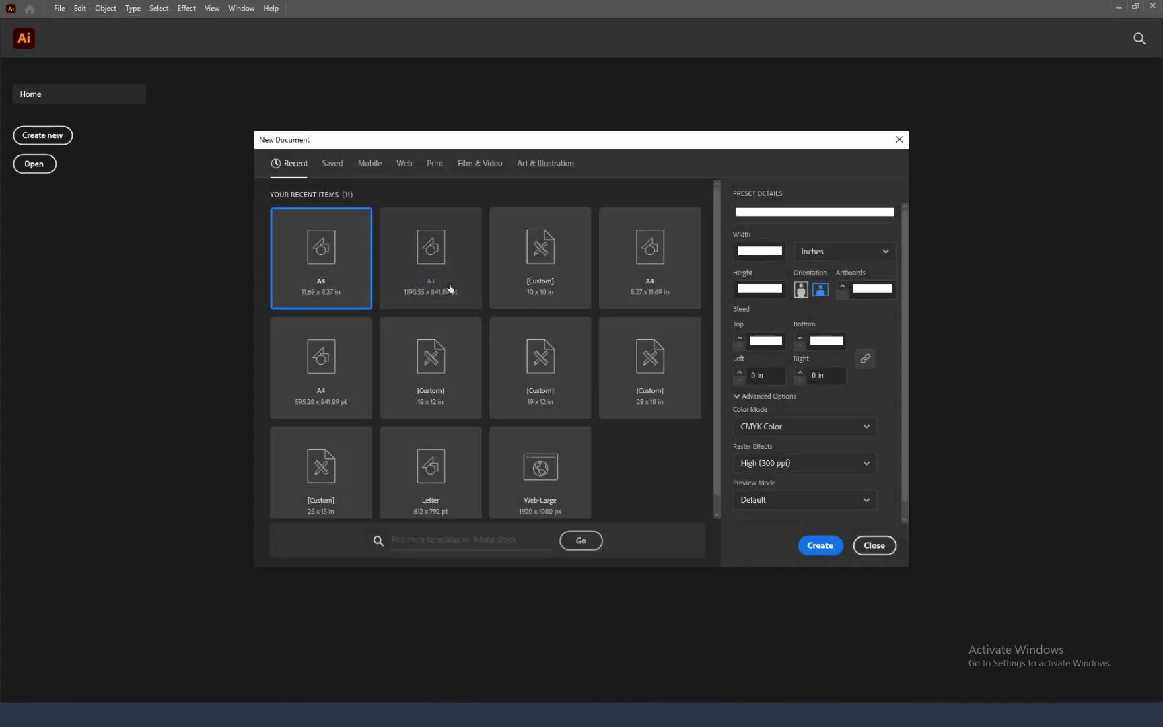
pyautogui.click(439, 256)
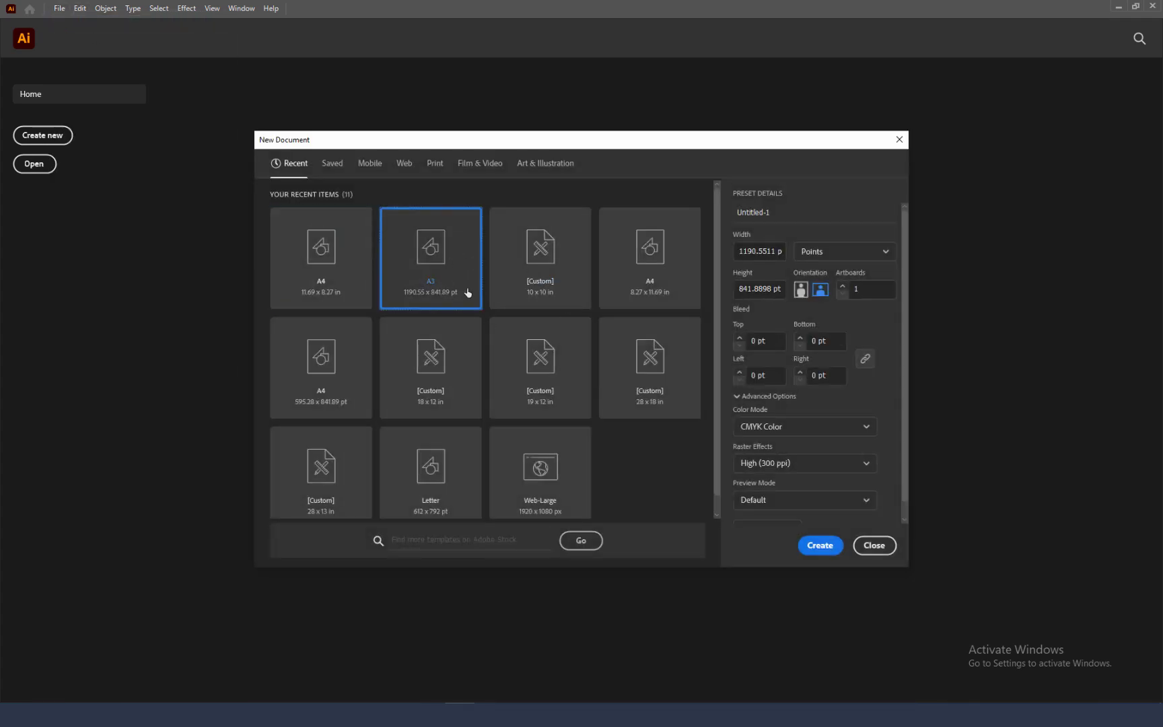
pyautogui.click(812, 546)
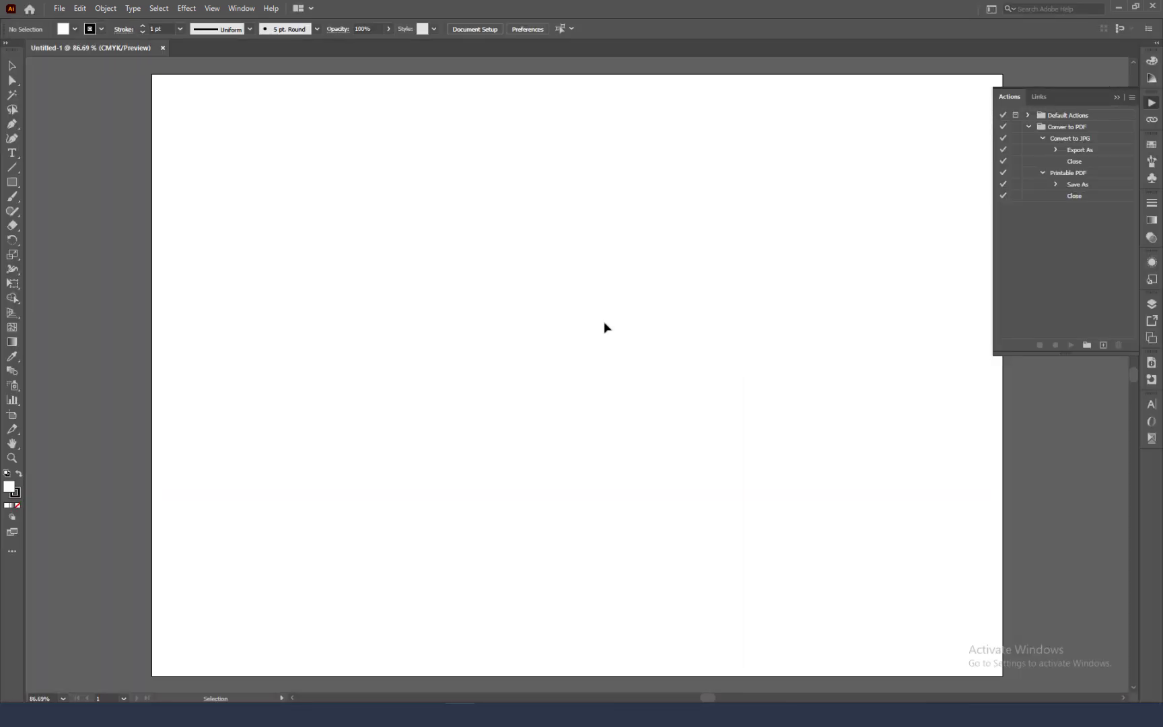
# Place the Set 1 Output TEA TREE & Sweet Almond Dozen Box file on the artboard.
pyautogui.click(54, 13)
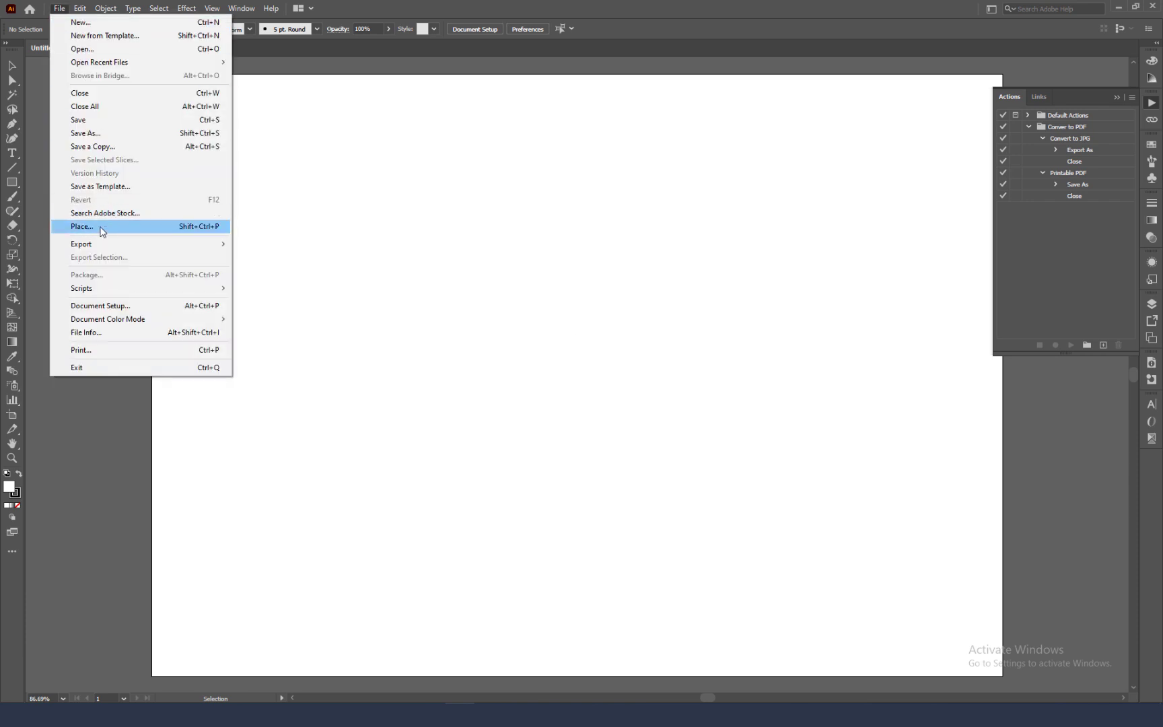
pyautogui.click(101, 227)
pyautogui.click(512, 204)
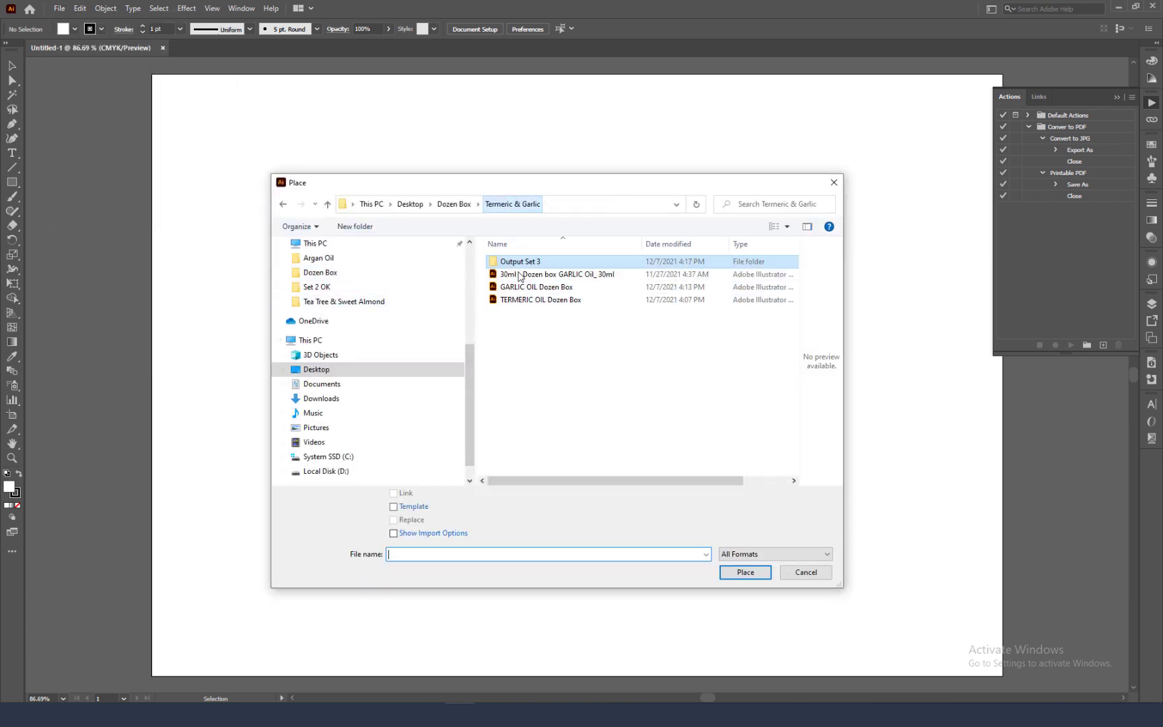
pyautogui.click(410, 204)
pyautogui.doubleClick(597, 283)
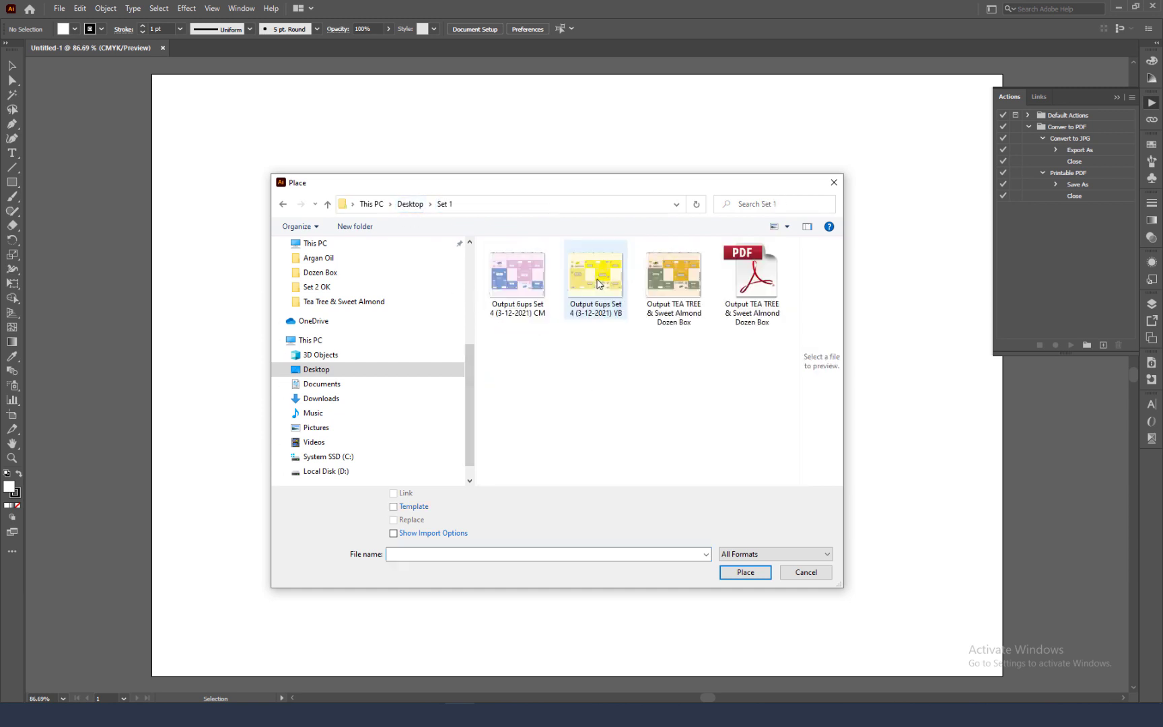
pyautogui.doubleClick(666, 289)
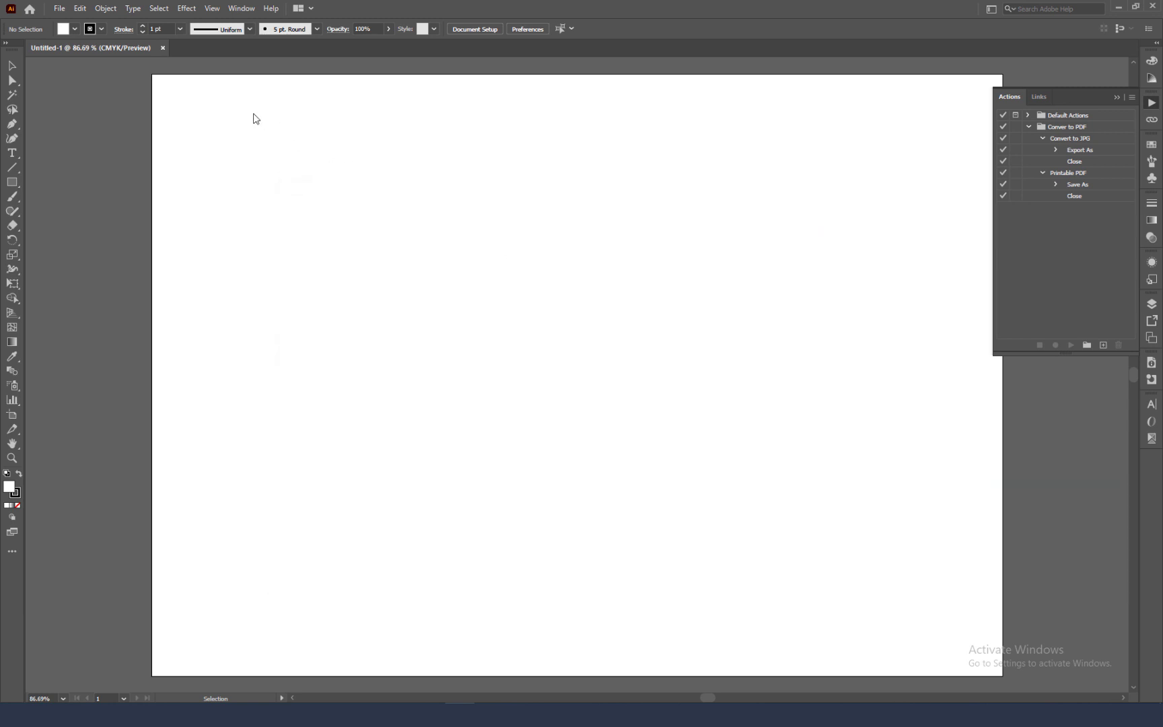
pyautogui.click(178, 82)
# Centre the artwork on the artboard, scale it uniformly to 50%, and zoom out.
pyautogui.click(562, 29)
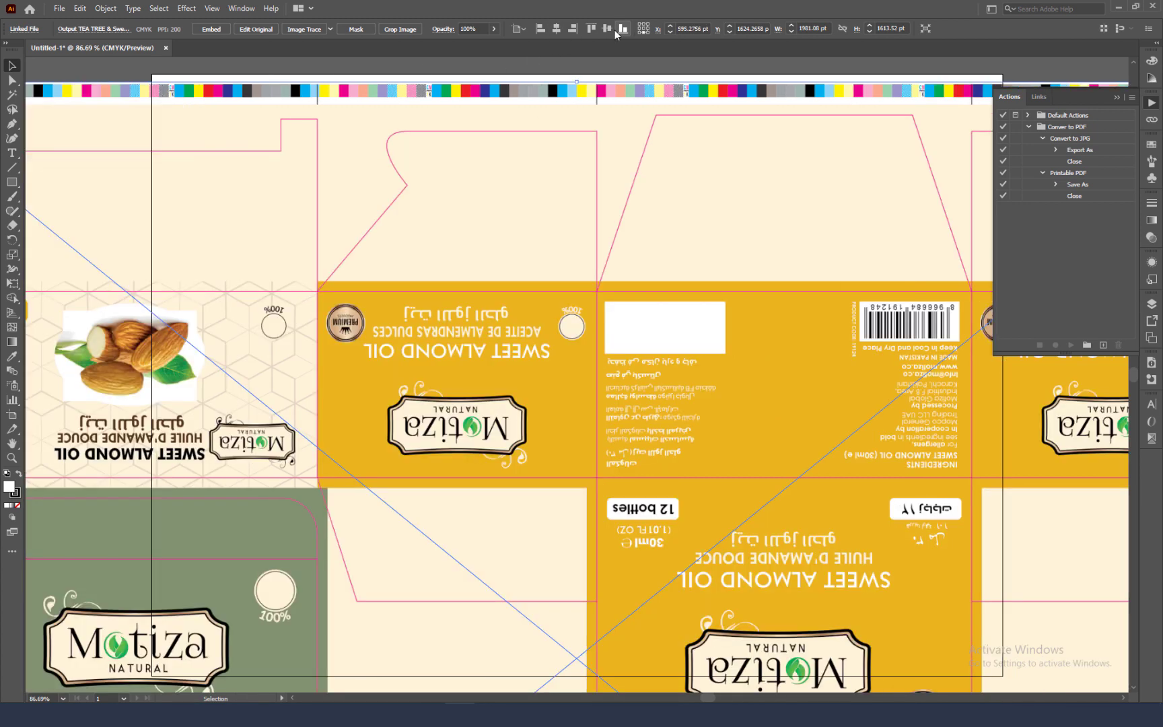
pyautogui.click(606, 29)
pyautogui.press('s')
pyautogui.press('Return')
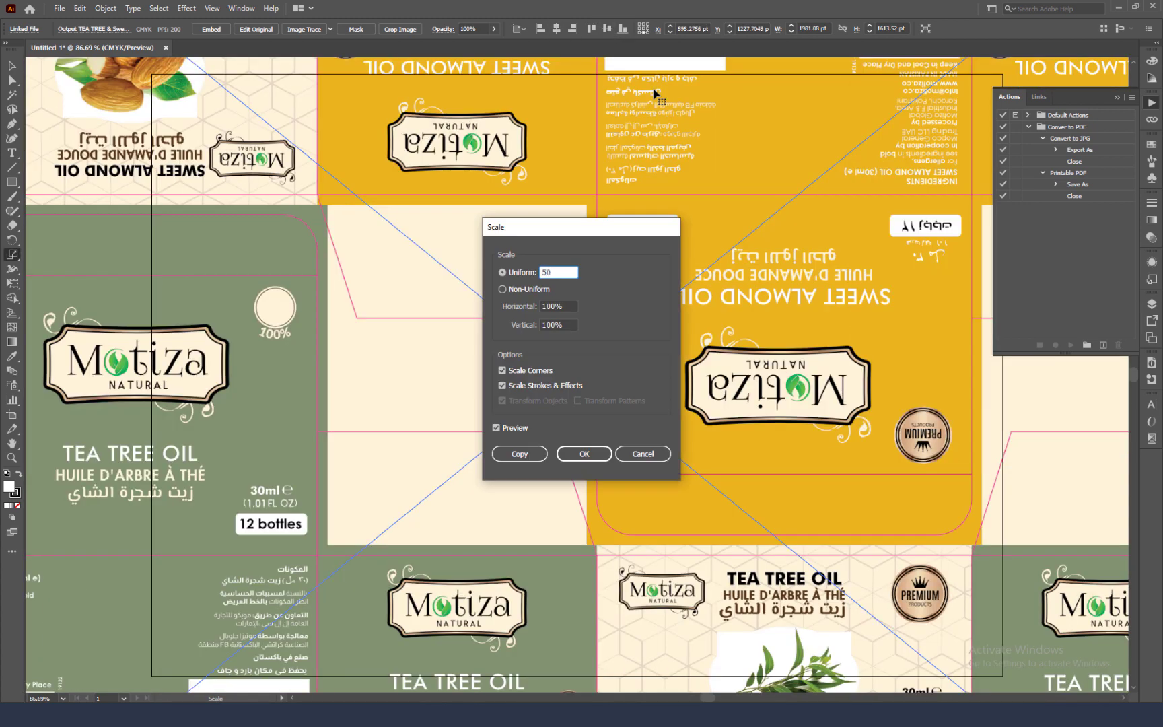
pyautogui.write('50')
pyautogui.press('Return')
pyautogui.press('v')
pyautogui.click(192, 275)
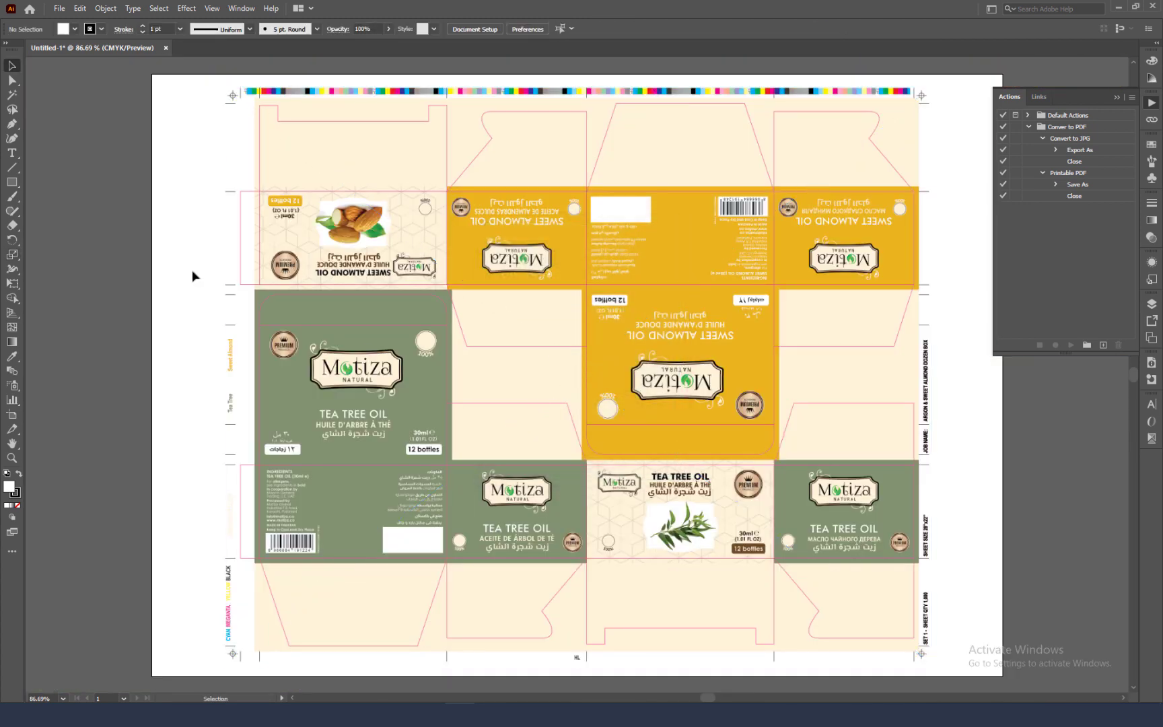
pyautogui.hotkey('ctrl', '-')
pyautogui.hotkey('ctrl', '-')
pyautogui.hotkey('ctrl', '-')
pyautogui.hotkey('ctrl', '-')
# Duplicate the artboard with its artwork twice to the right, forming a row of three.
pyautogui.moveTo(495, 293); pyautogui.dragTo(415, 234)
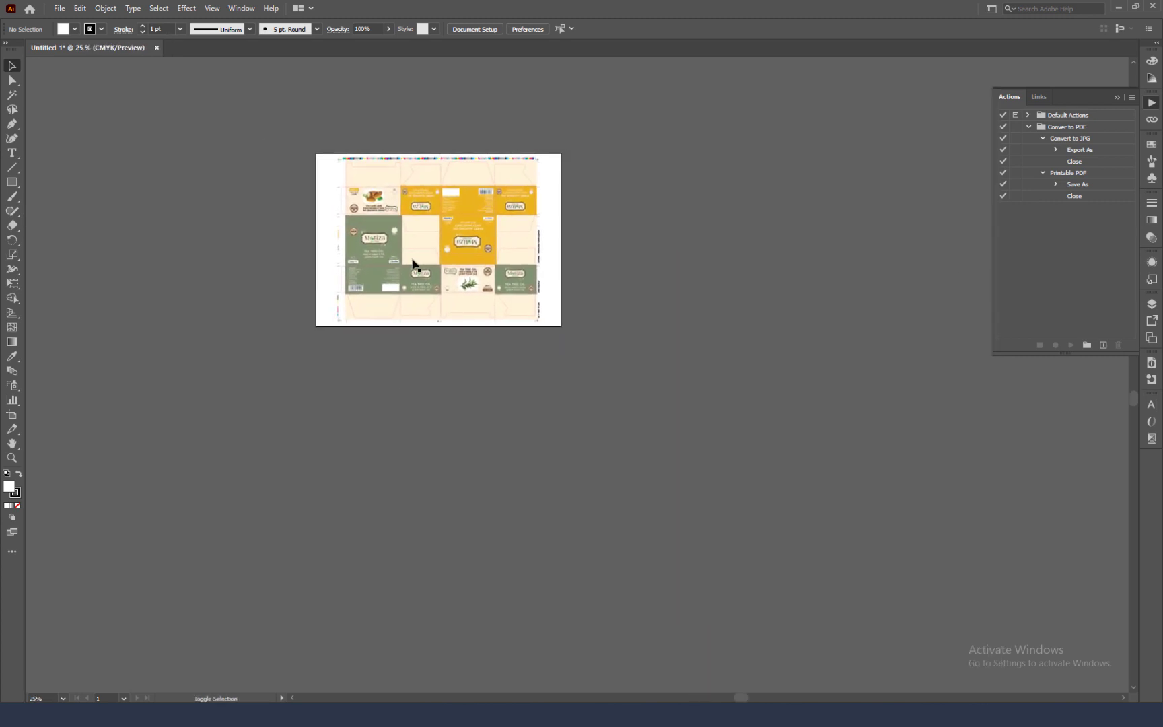
pyautogui.hotkey('shift', 'o')
pyautogui.moveTo(345, 284); pyautogui.dragTo(897, 298)
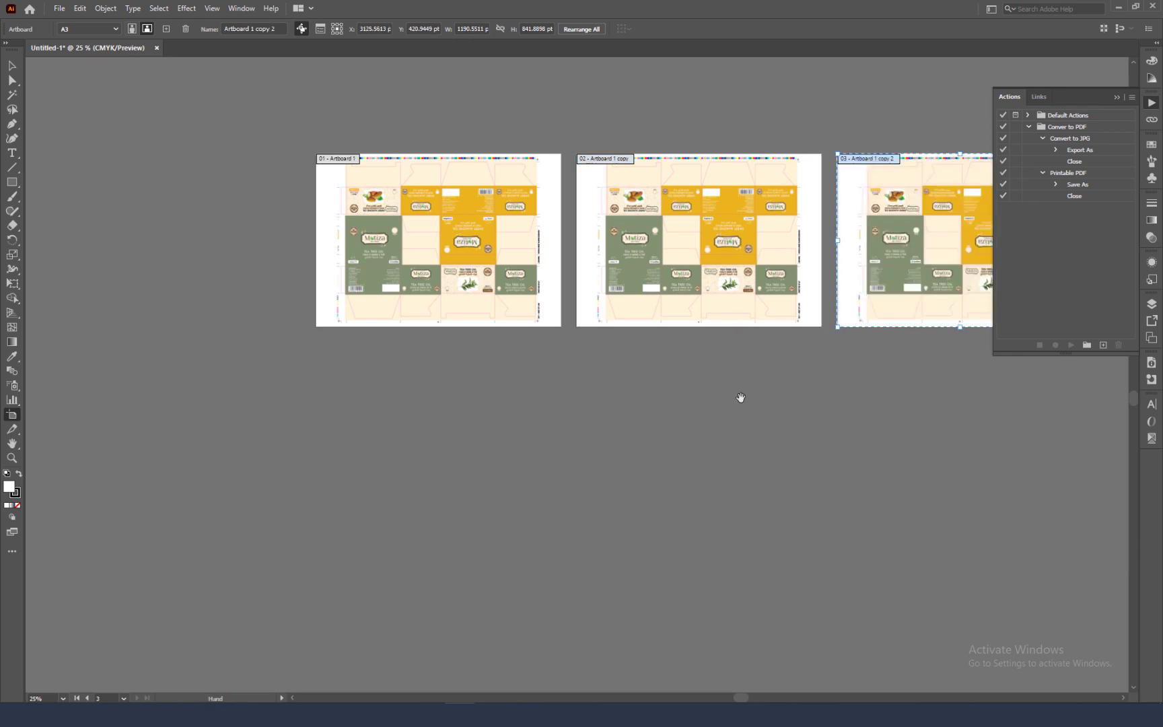
pyautogui.moveTo(740, 397); pyautogui.dragTo(603, 410)
# Relink the middle artwork to the CM proof and the right artwork to the YB proof.
pyautogui.press('a')
pyautogui.click(565, 282)
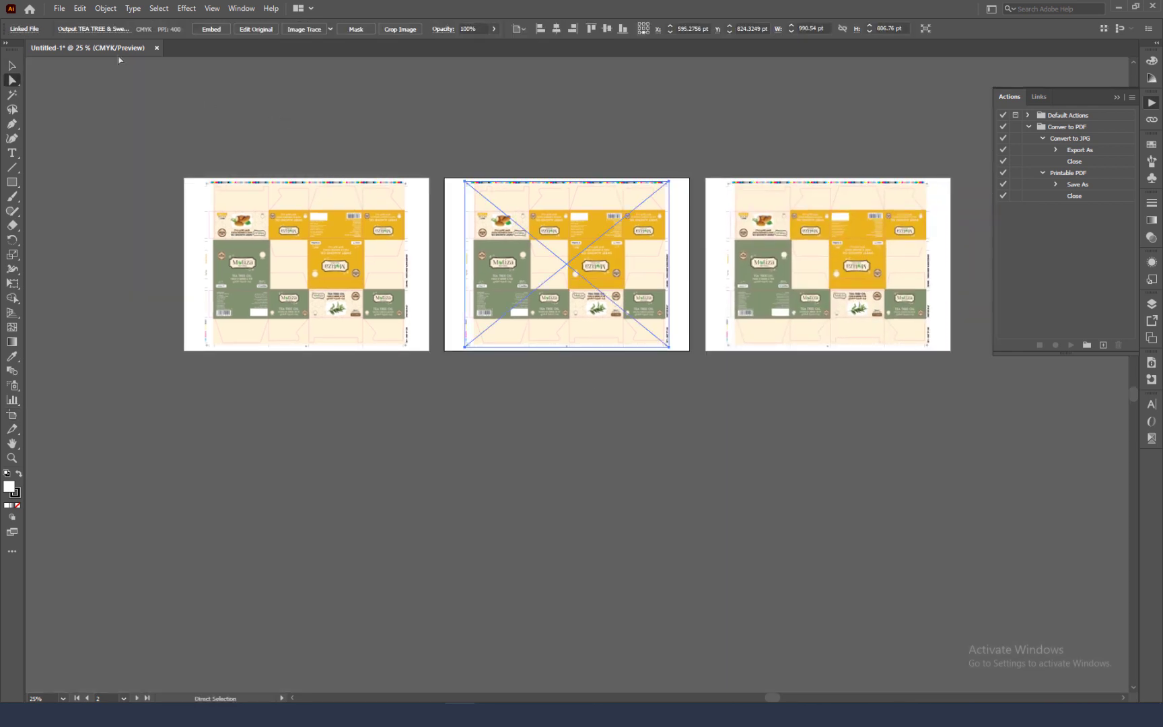
pyautogui.click(90, 30)
pyautogui.click(98, 58)
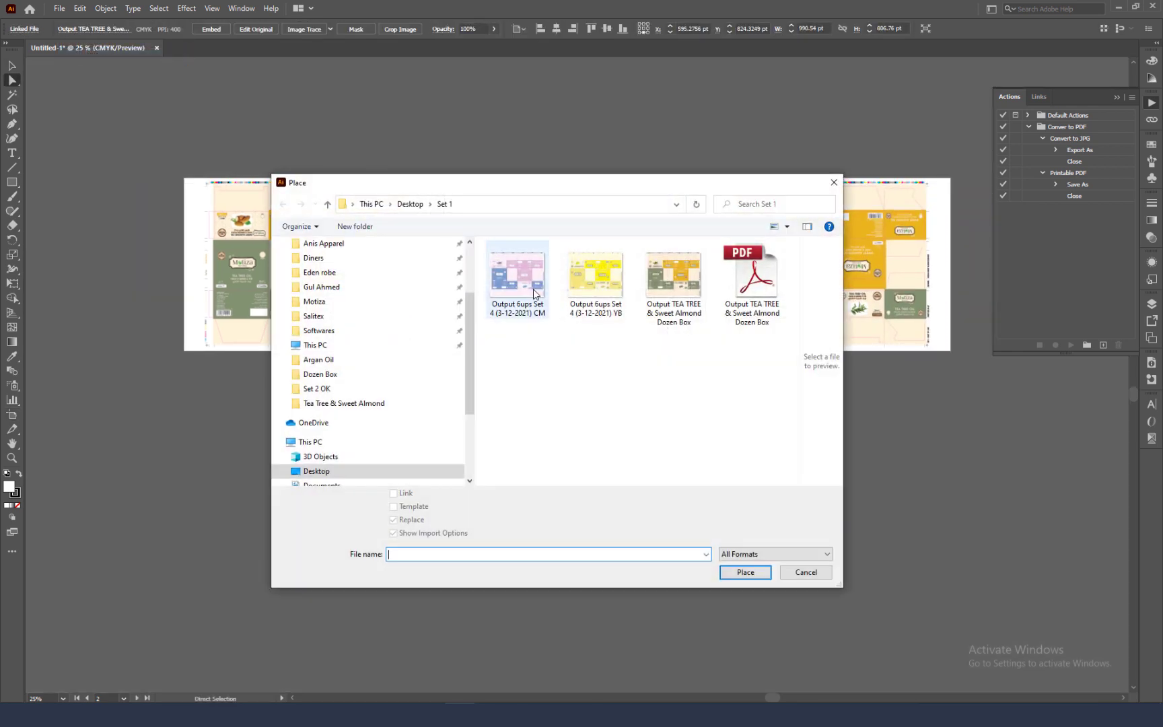
pyautogui.doubleClick(532, 282)
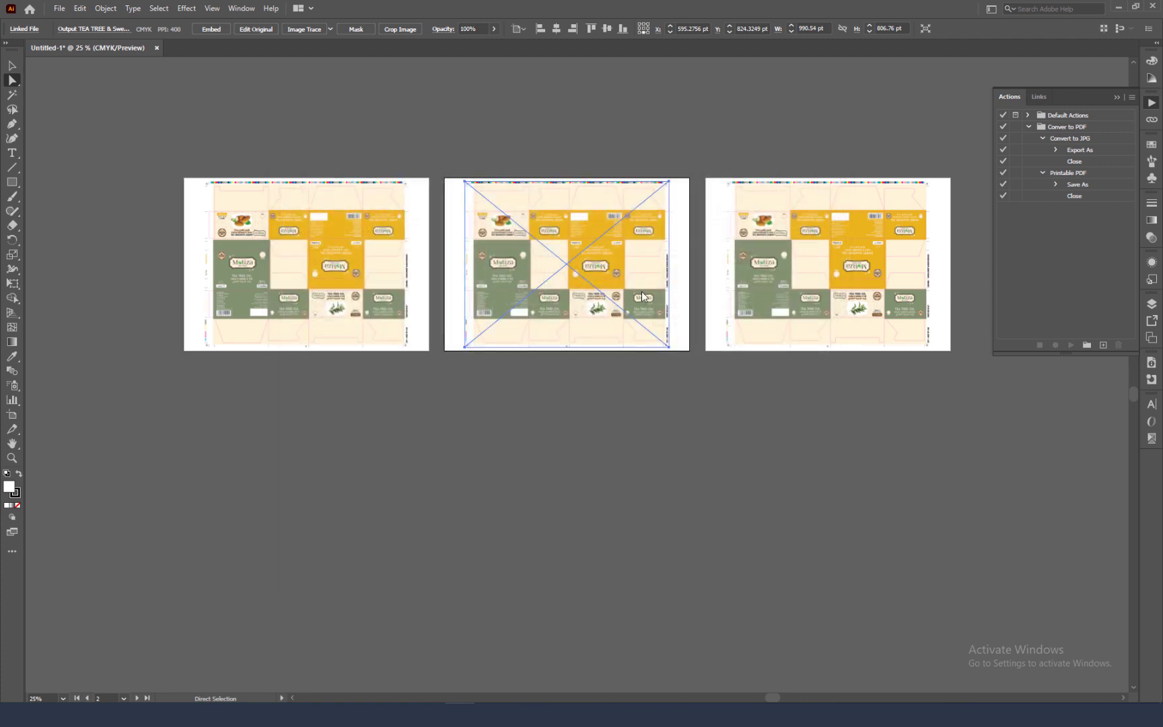
pyautogui.click(796, 261)
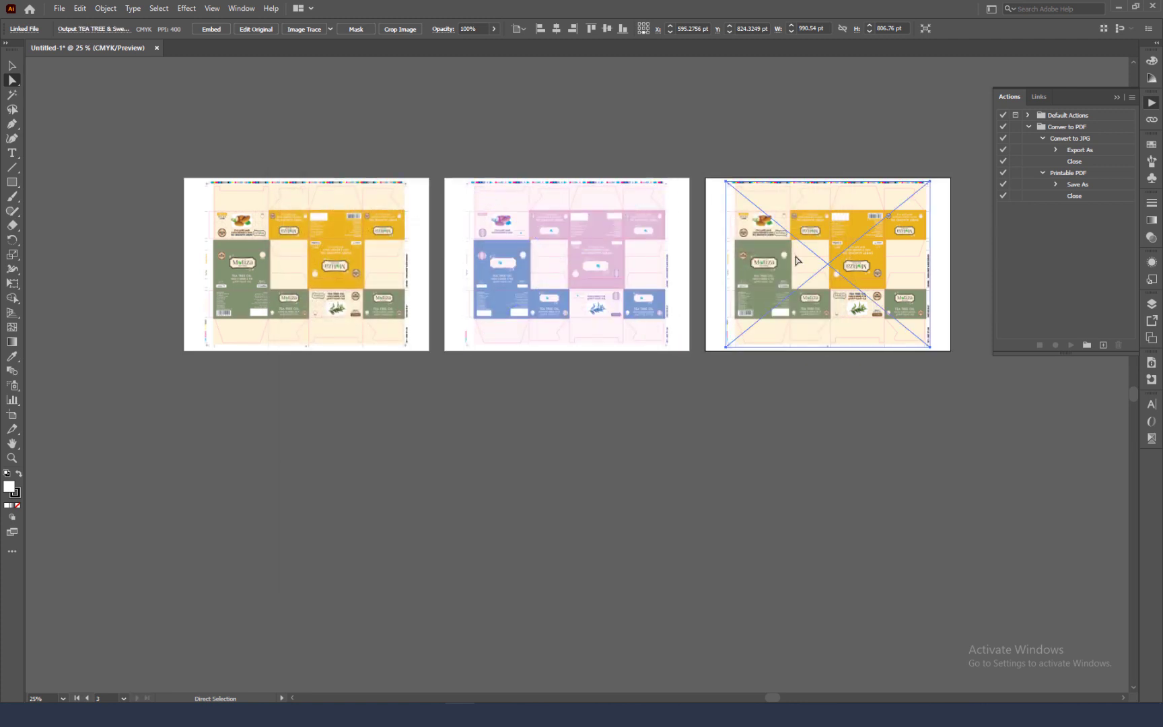
pyautogui.click(88, 30)
pyautogui.click(94, 58)
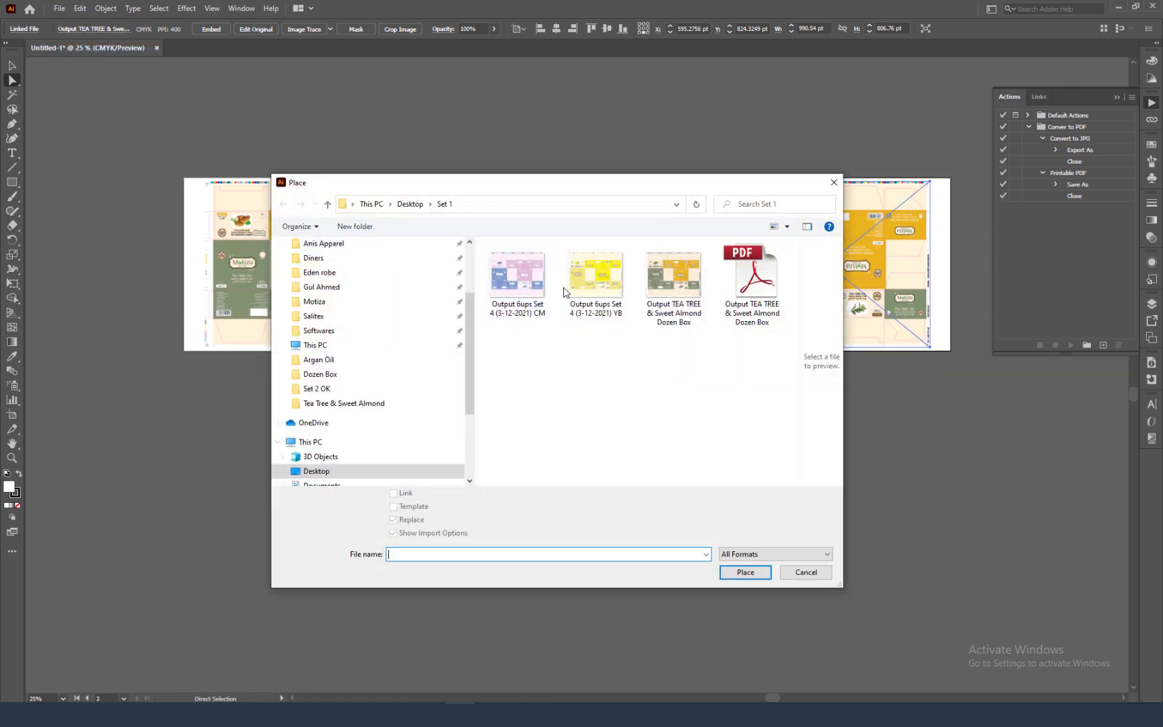
pyautogui.doubleClick(597, 283)
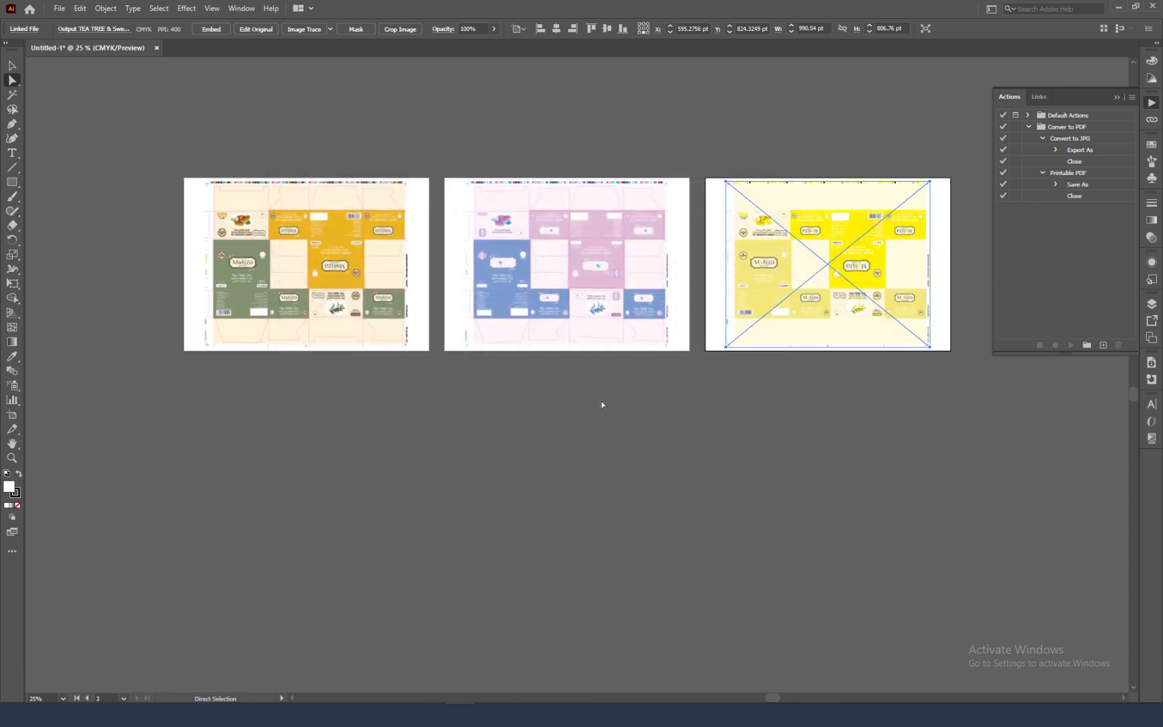
pyautogui.click(602, 402)
# Alt-drag the first artboard to copy it into a new row below.
pyautogui.hotkey('shift', 'o')
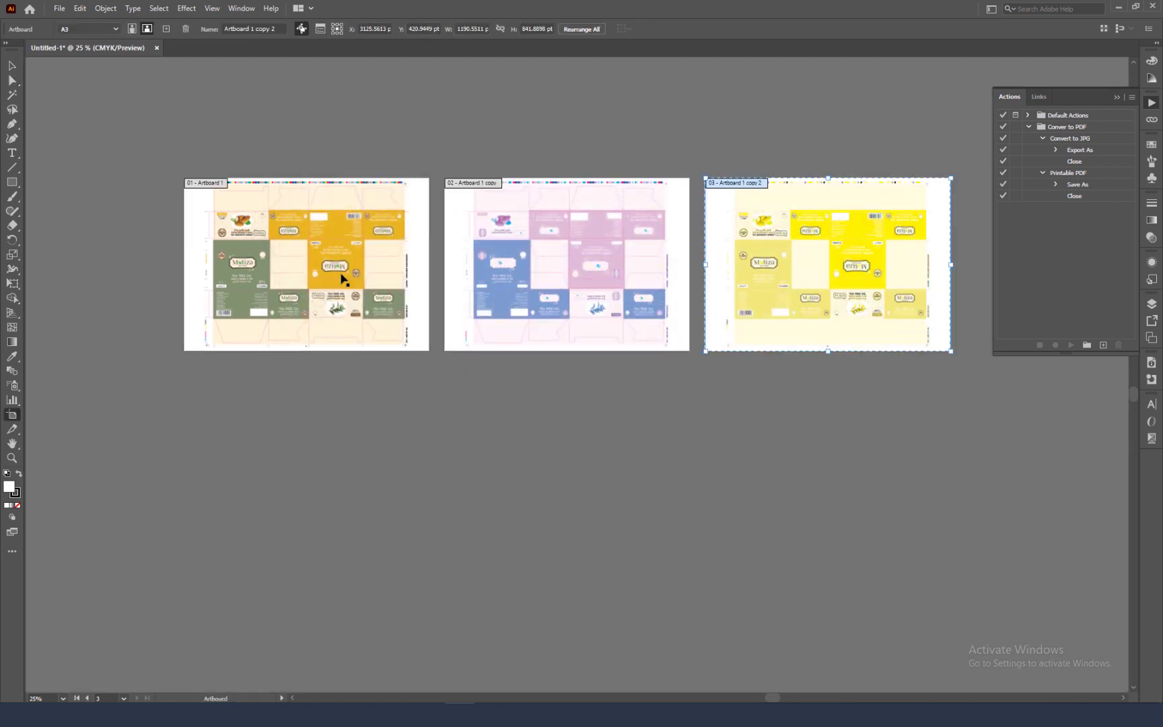
pyautogui.click(343, 278)
pyautogui.moveTo(341, 246)
pyautogui.mouseDown()
pyautogui.moveTo(345, 441)
pyautogui.moveTo(823, 460)
pyautogui.mouseUp()
# Relink the fourth artboard's image to the Set 2 Lavender & Avacado dozen-box file.
pyautogui.press('a')
pyautogui.click(387, 515)
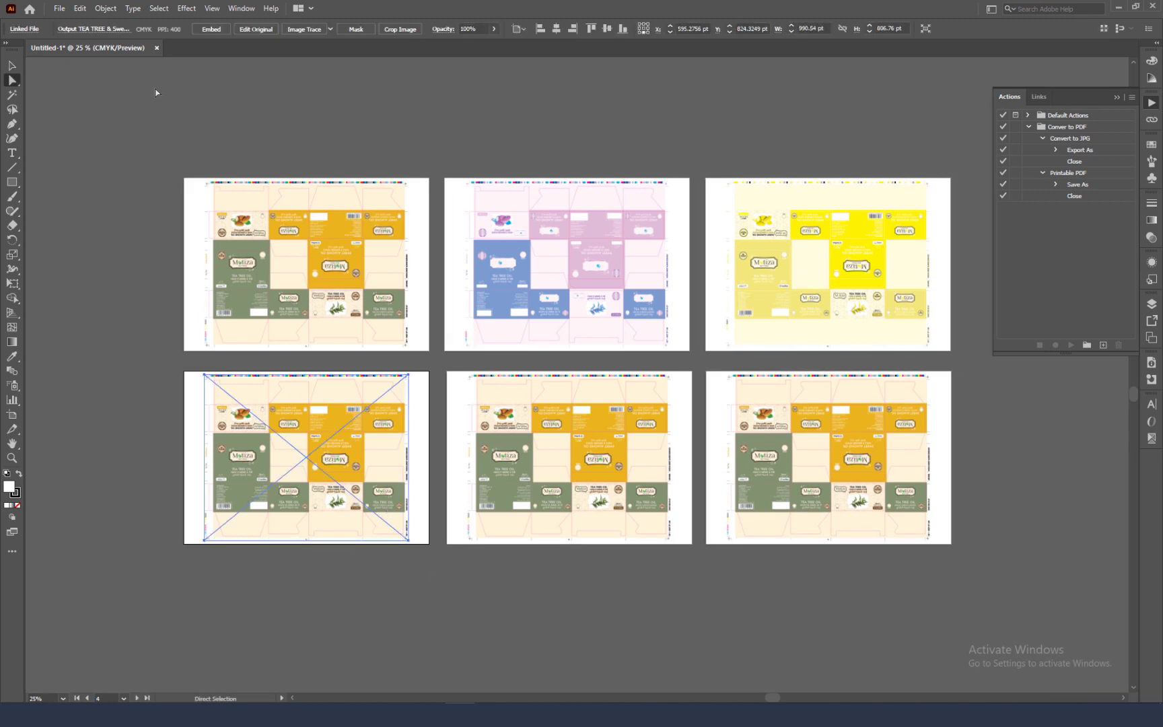
pyautogui.click(78, 33)
pyautogui.click(80, 56)
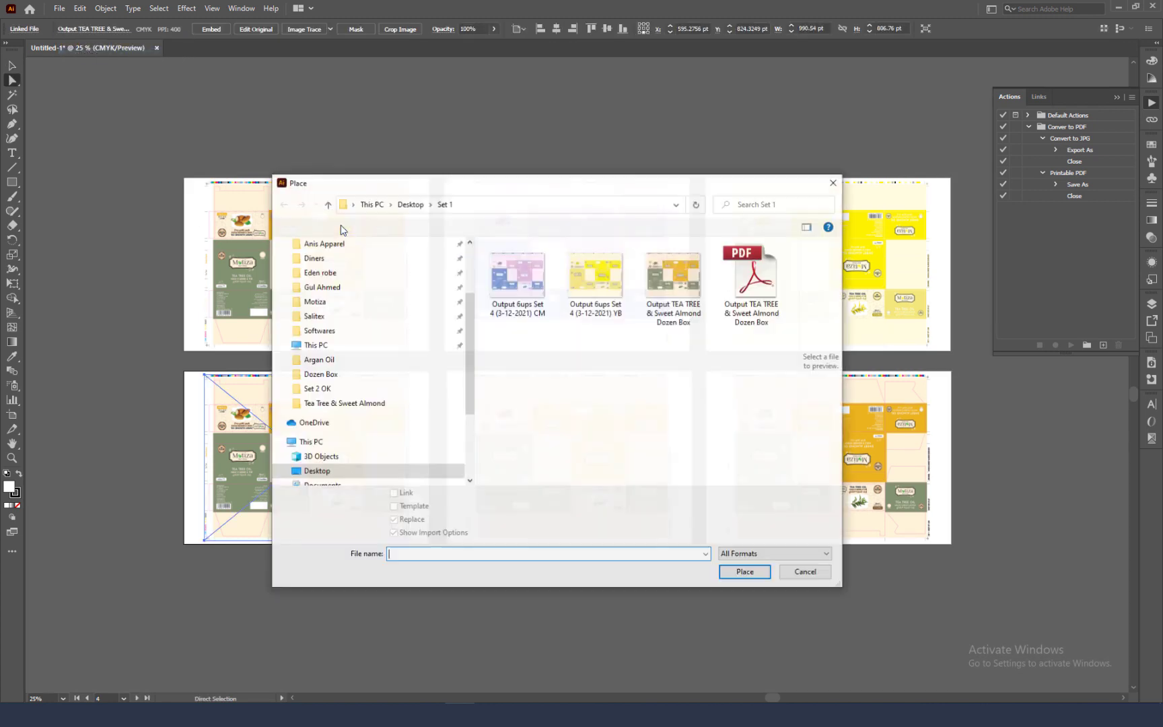
pyautogui.click(328, 204)
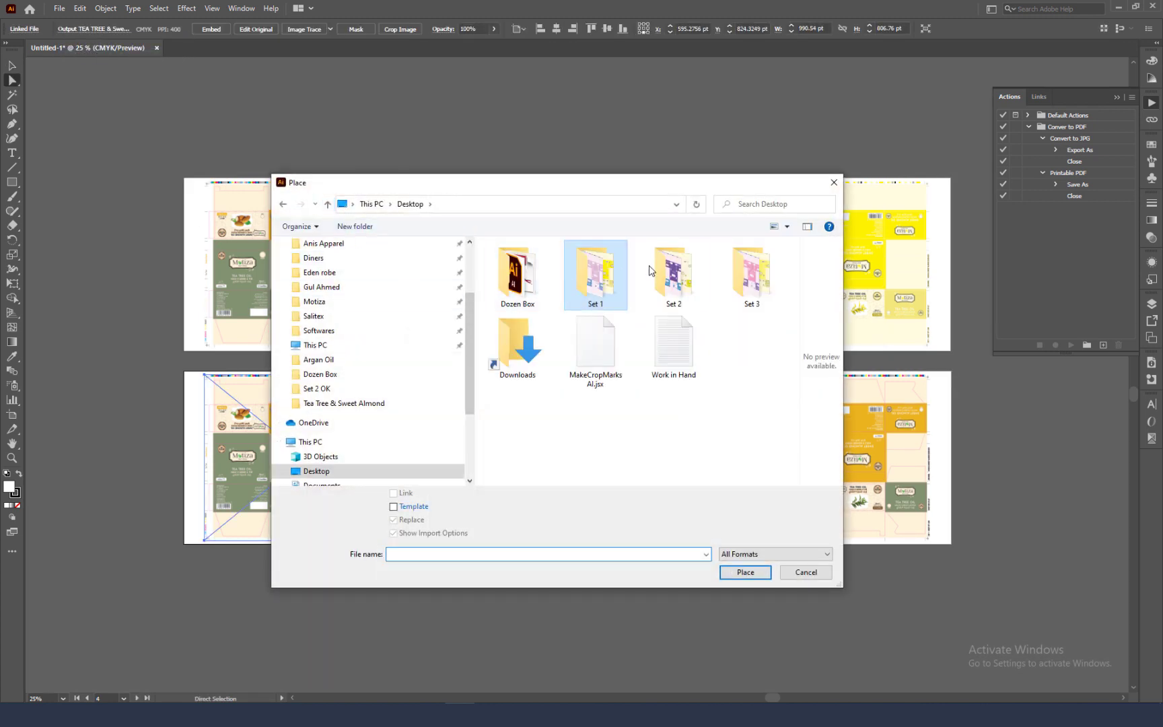
pyautogui.doubleClick(663, 272)
pyautogui.doubleClick(674, 276)
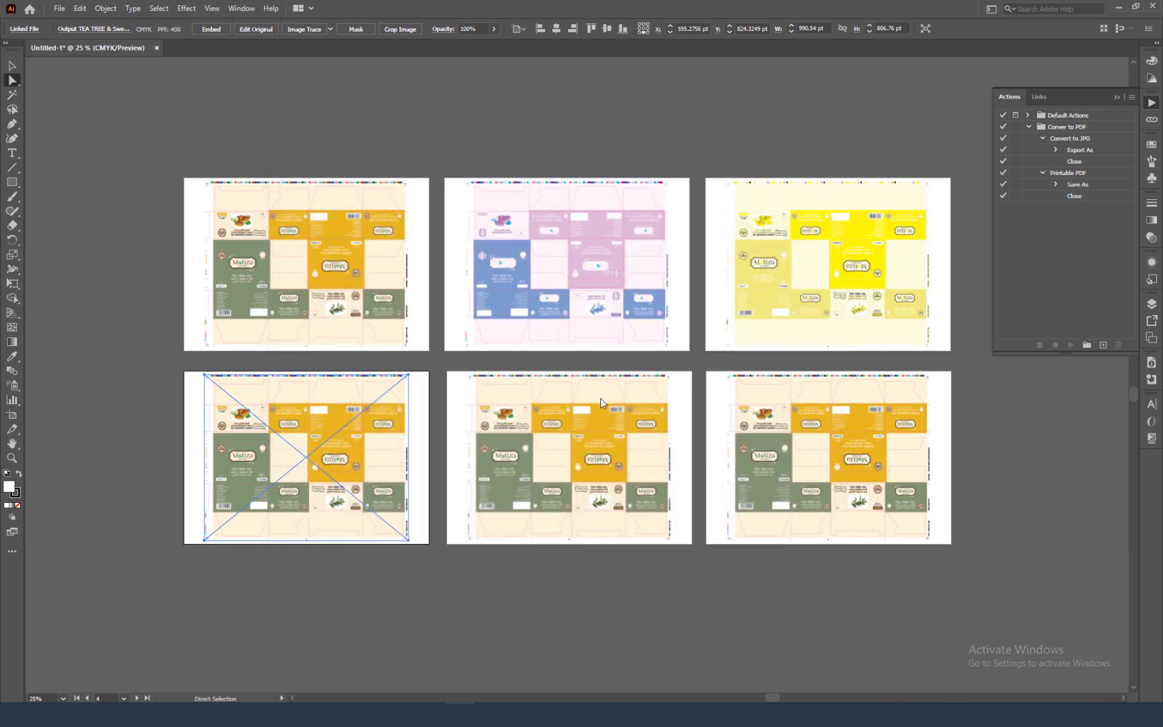
# Relink the fifth artboard's image to the Set 2 CM proof.
pyautogui.click(553, 436)
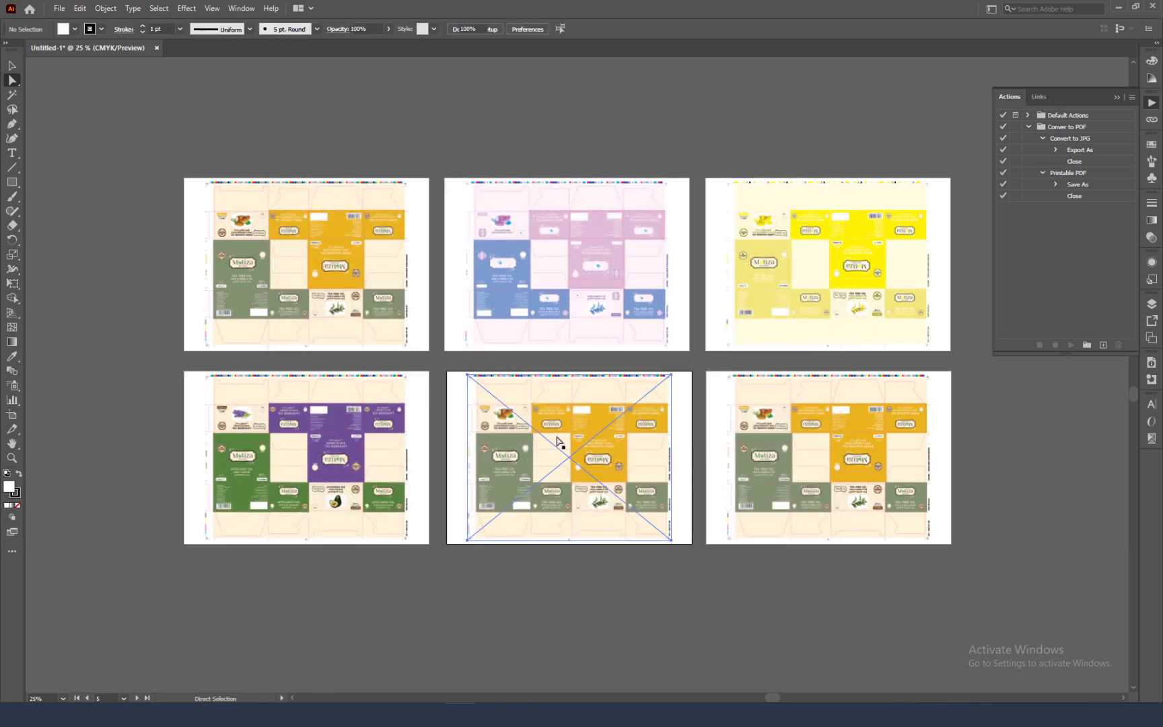
pyautogui.click(103, 29)
pyautogui.click(88, 55)
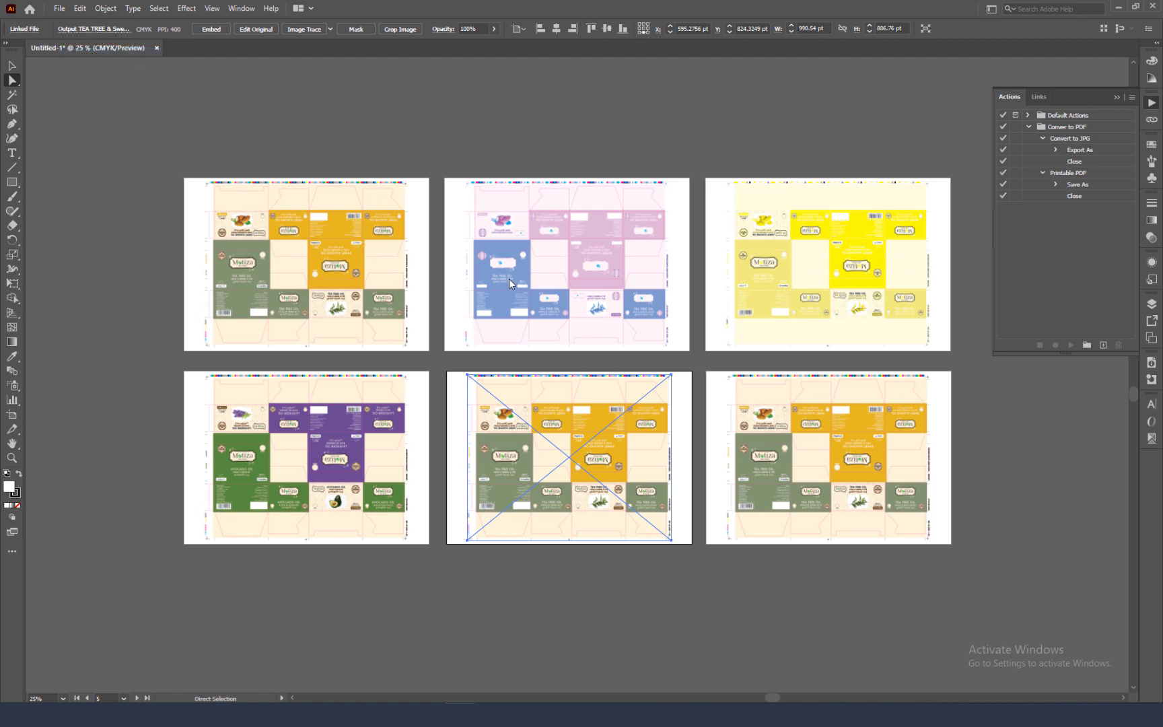
pyautogui.doubleClick(531, 279)
# Replace the sixth artboard's Tea Tree image with the Set 2 YB proof file.
pyautogui.click(767, 443)
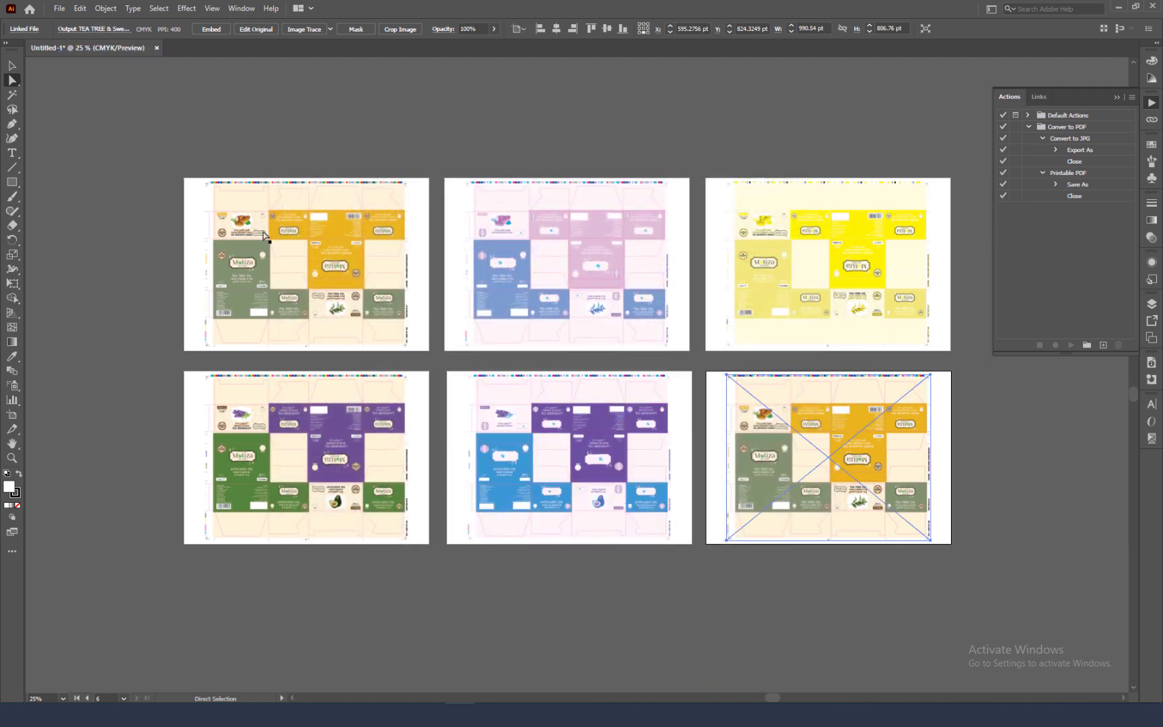
pyautogui.click(93, 29)
pyautogui.click(87, 54)
pyautogui.doubleClick(601, 283)
pyautogui.click(591, 588)
pyautogui.scroll(-5, 559, 498)
# Copy artboard 04 into a new row below and duplicate it twice to the right.
pyautogui.hotkey('shift', 'o')
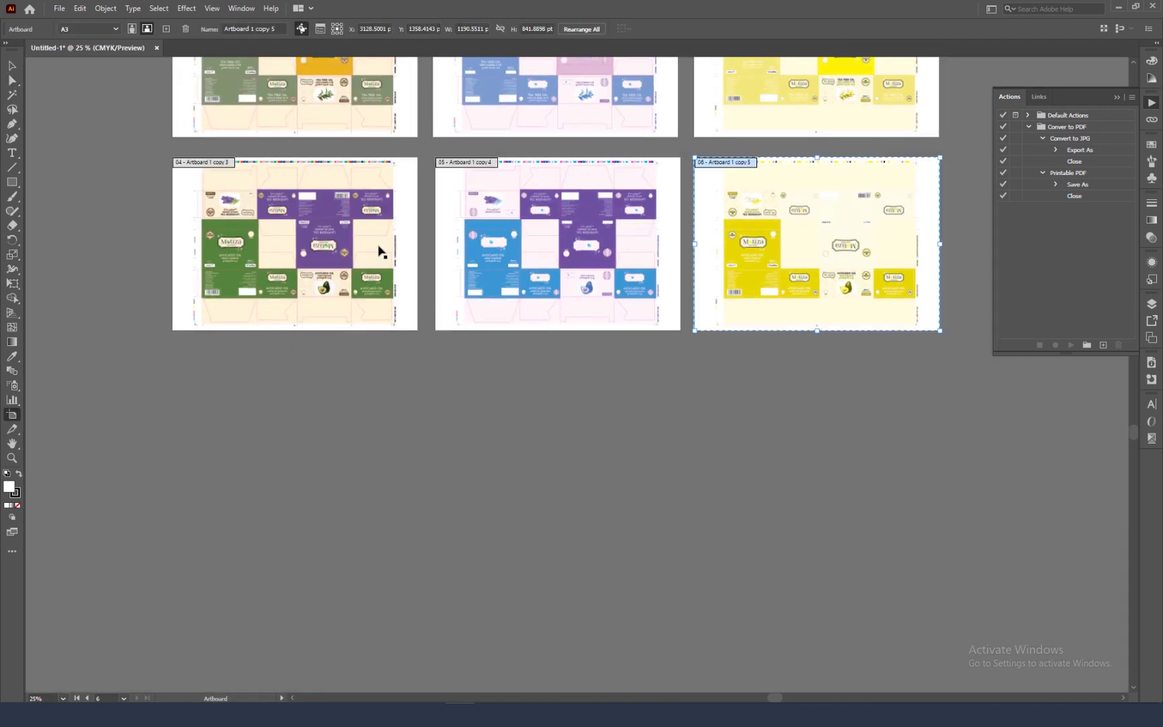
pyautogui.moveTo(381, 252); pyautogui.dragTo(381, 457)
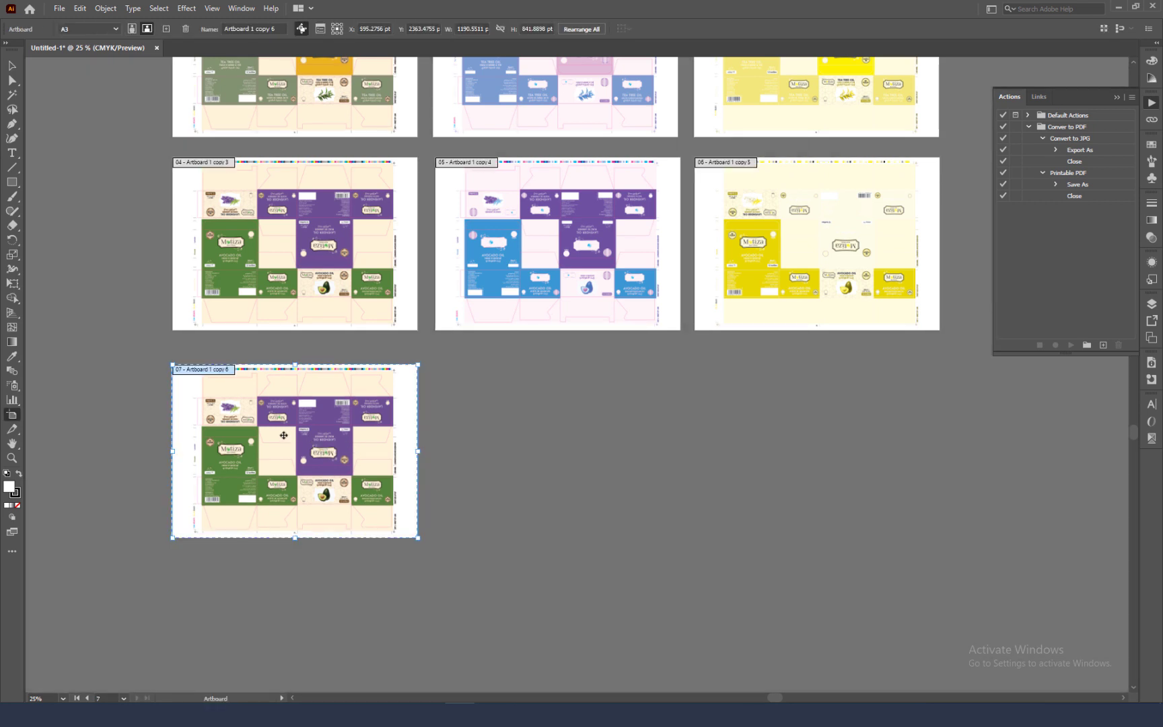
pyautogui.moveTo(284, 435); pyautogui.dragTo(778, 442)
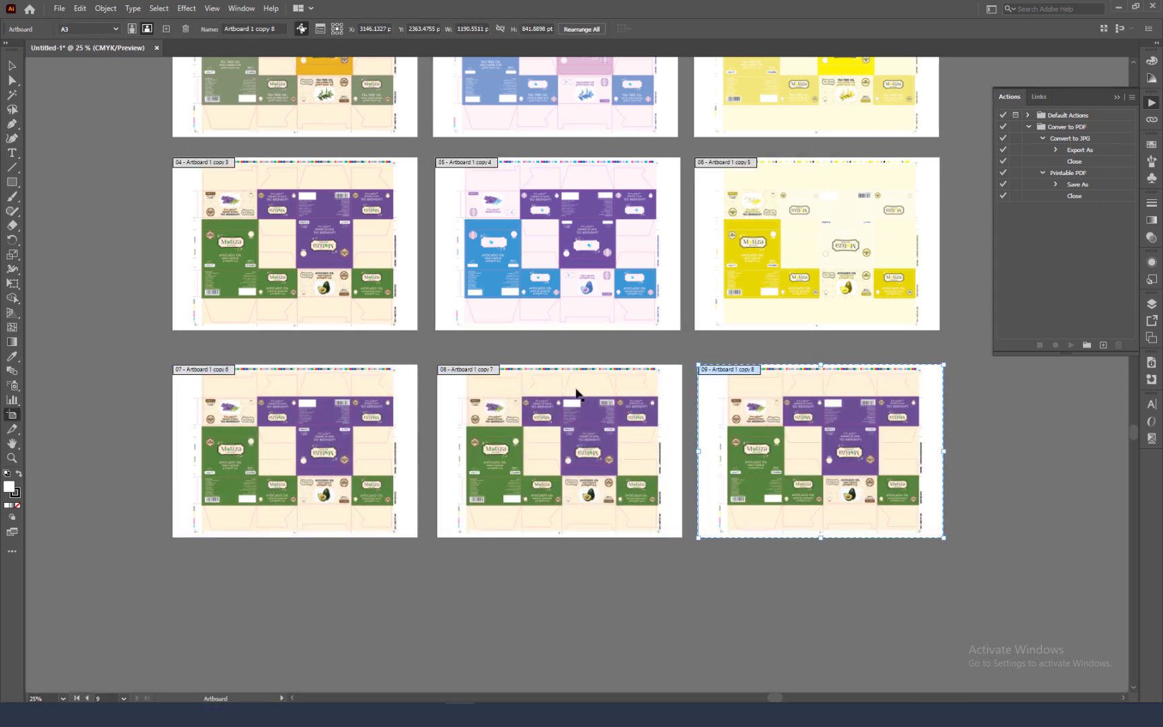
pyautogui.press('a')
# Relink the bottom-left image to the Set 3 Garlic & Termeric Dozen Box file.
pyautogui.click(355, 433)
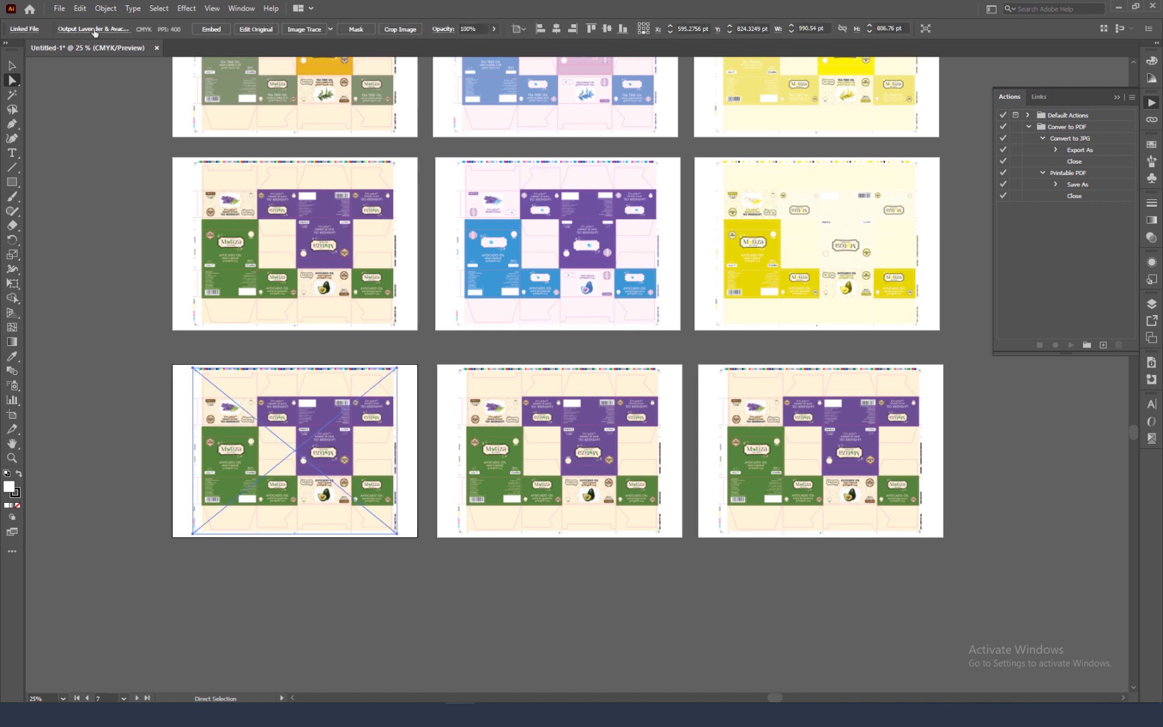
pyautogui.click(94, 31)
pyautogui.click(96, 54)
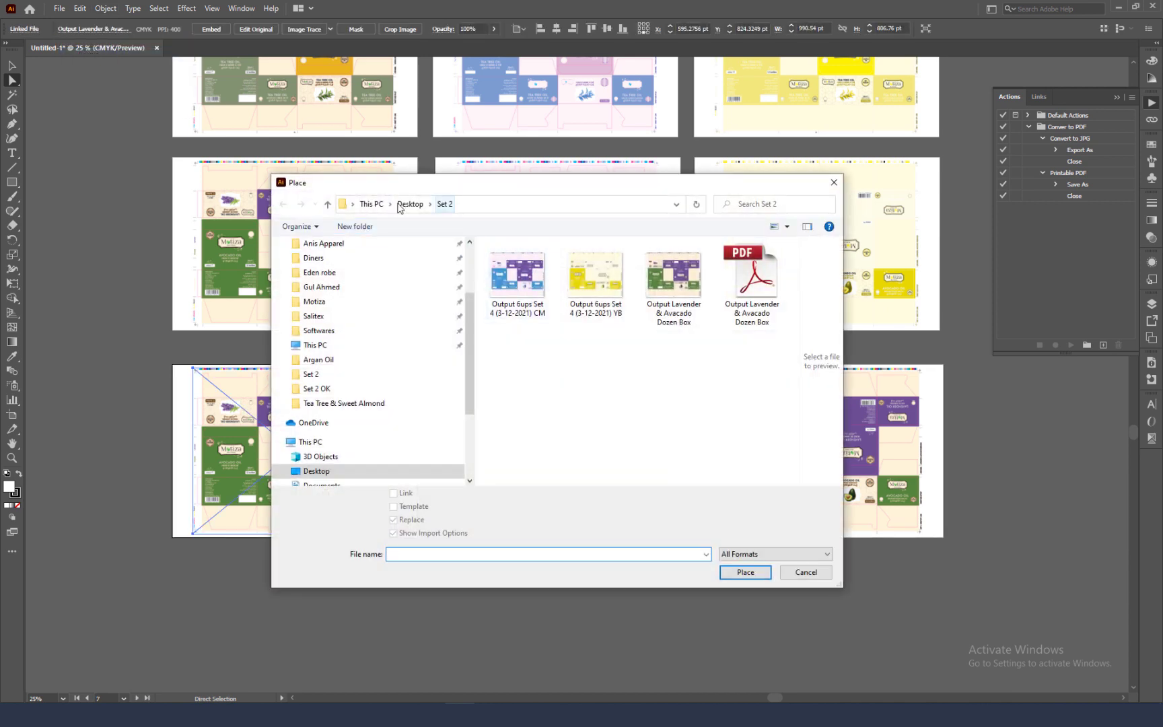
pyautogui.click(409, 204)
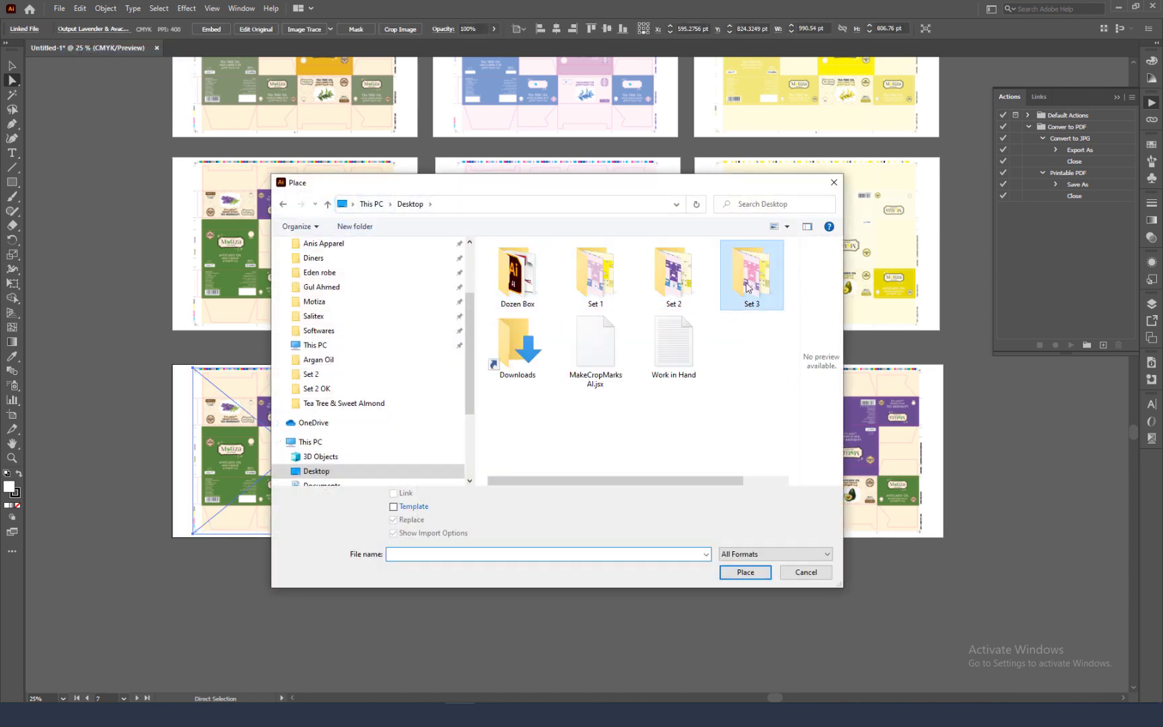
pyautogui.doubleClick(745, 286)
pyautogui.doubleClick(673, 283)
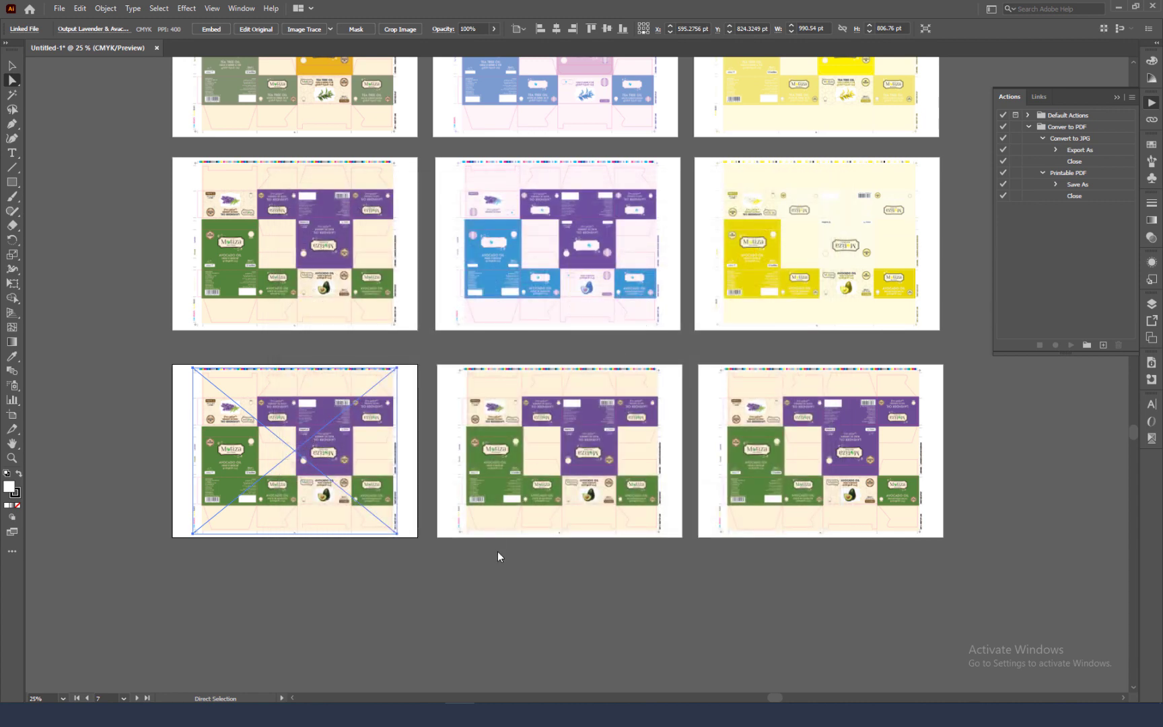
# Relink the bottom-middle image to the Set 3 CM proof file.
pyautogui.click(502, 469)
pyautogui.click(99, 29)
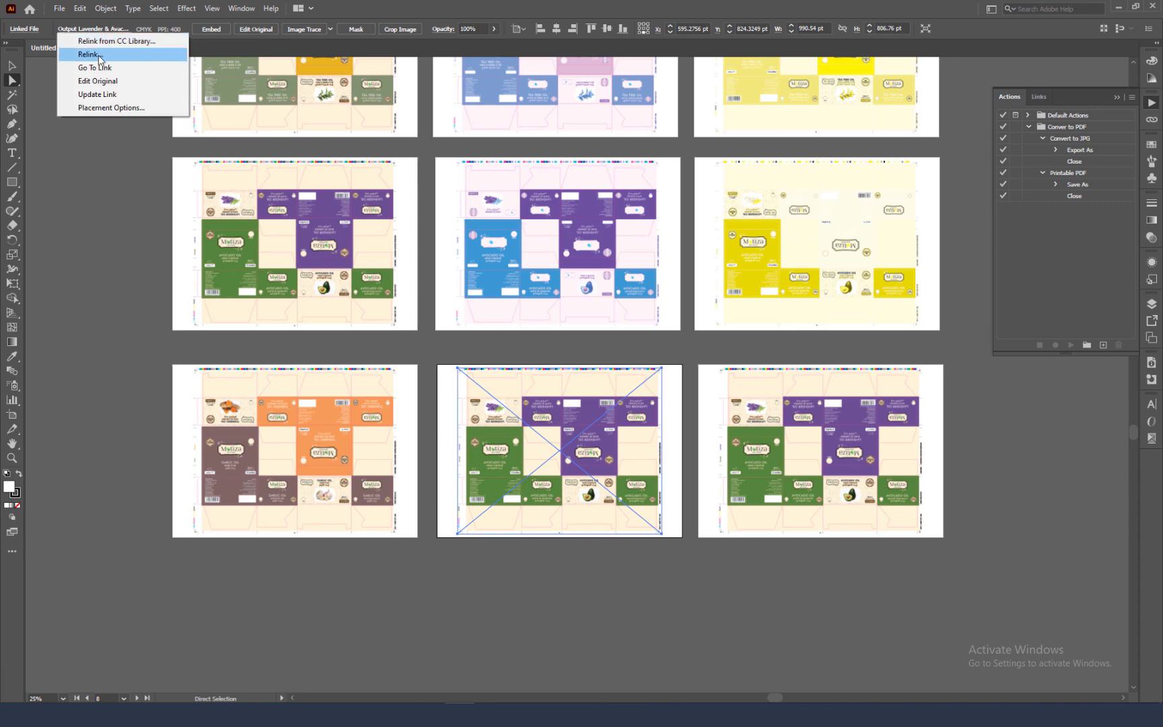
pyautogui.click(99, 55)
pyautogui.click(516, 289)
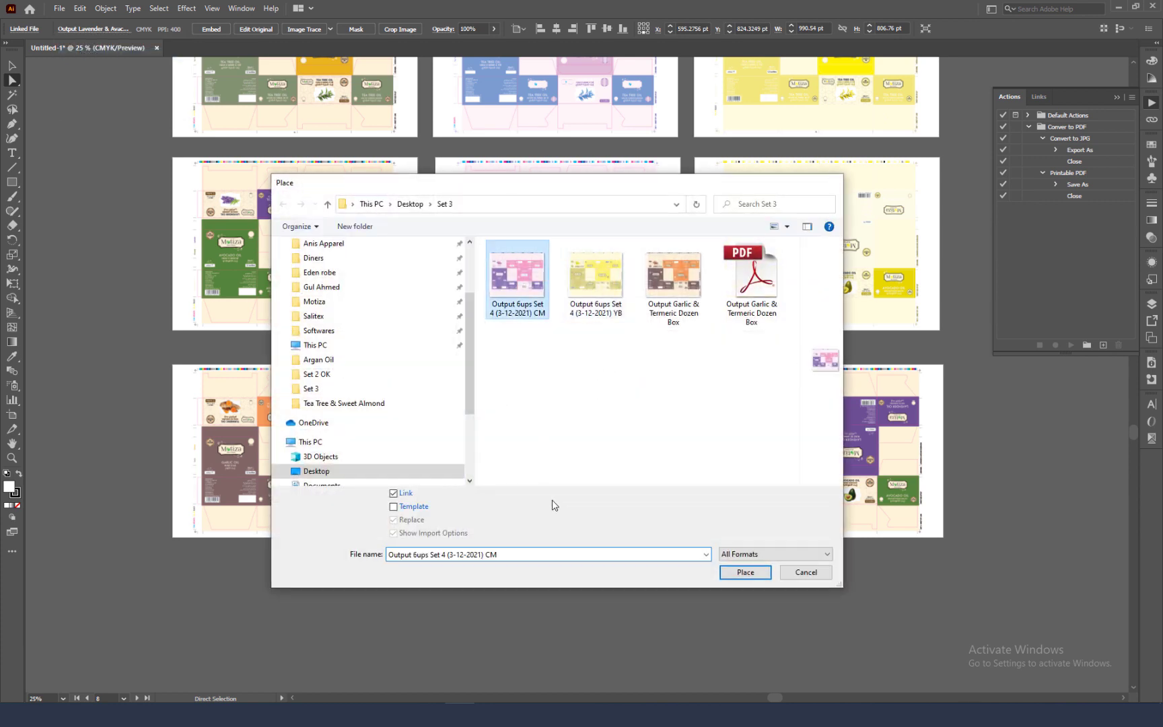
pyautogui.press('Return')
# Relink the bottom-right image to the Set 3 YB proof and fit all nine artboards in view.
pyautogui.click(749, 470)
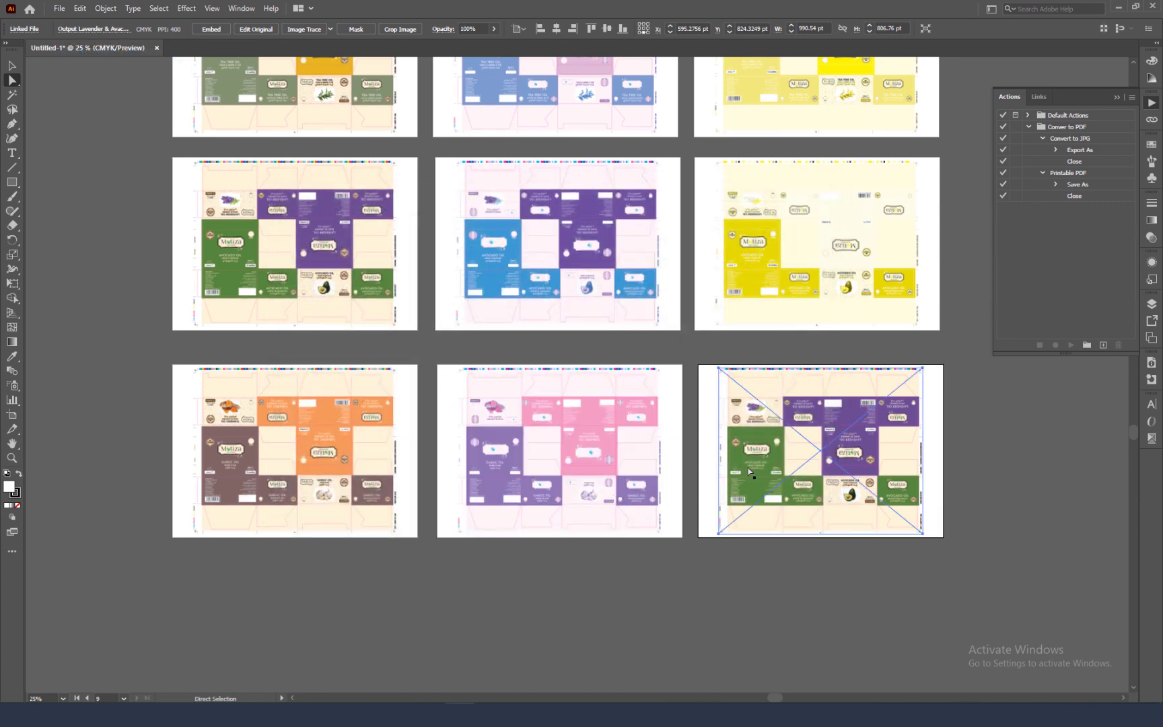
pyautogui.click(102, 30)
pyautogui.click(99, 55)
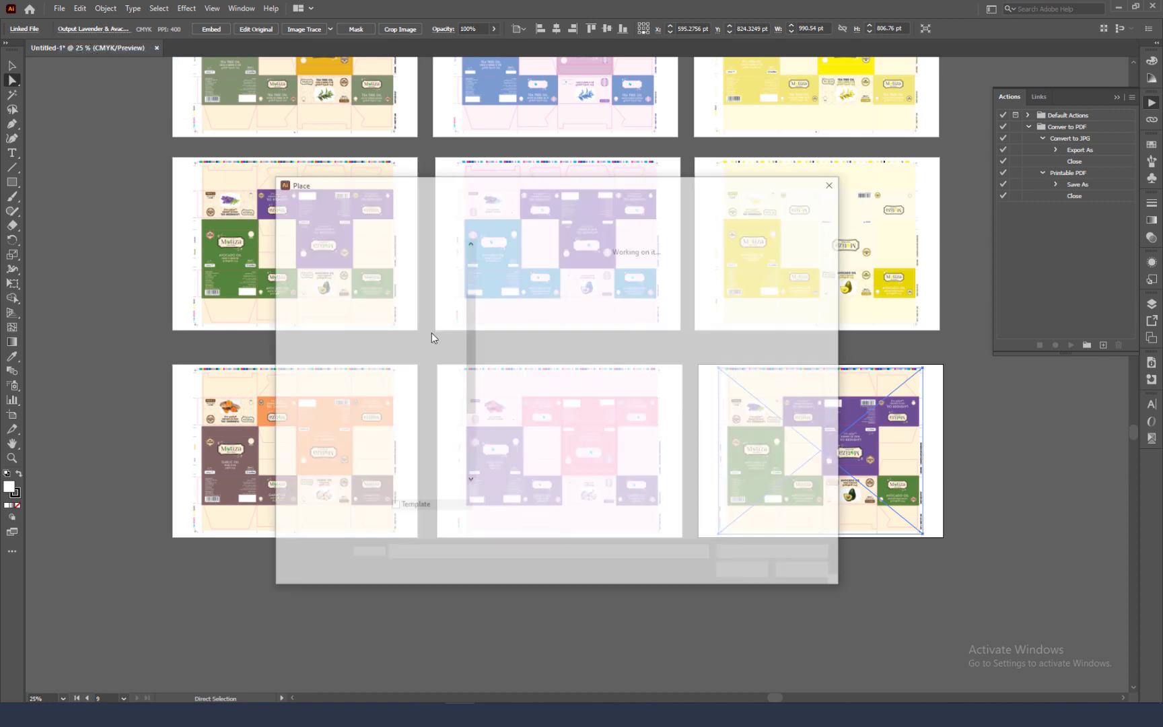
pyautogui.click(590, 272)
pyautogui.press('Return')
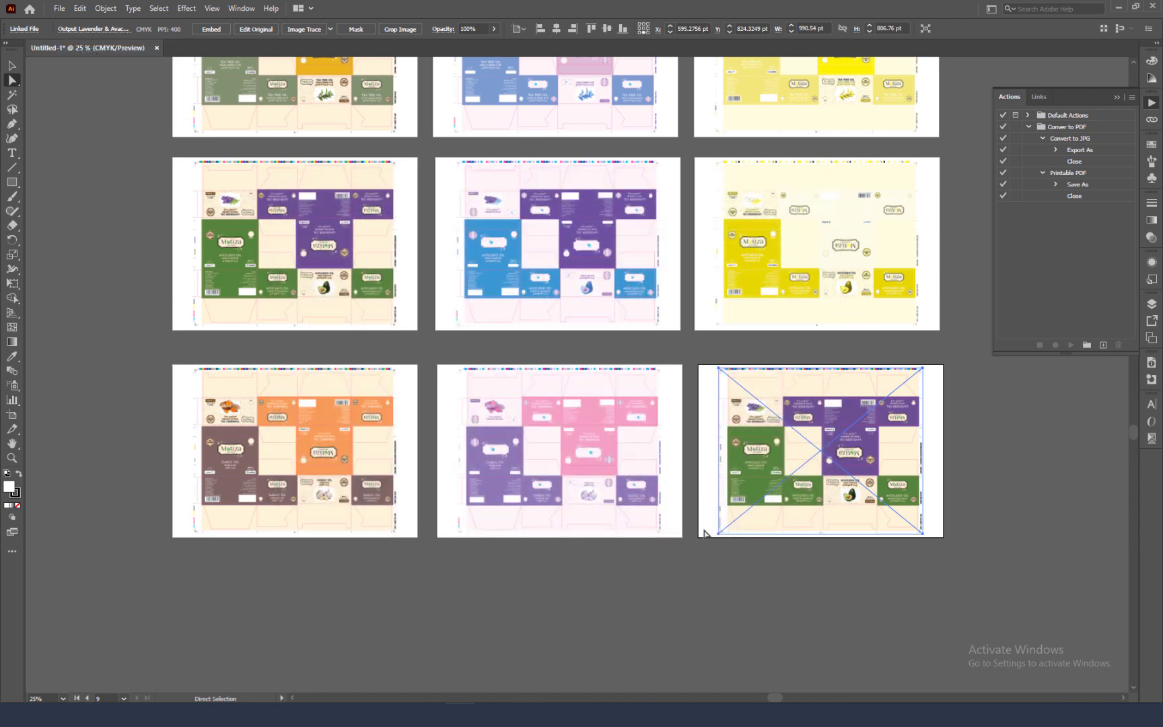
pyautogui.click(12, 65)
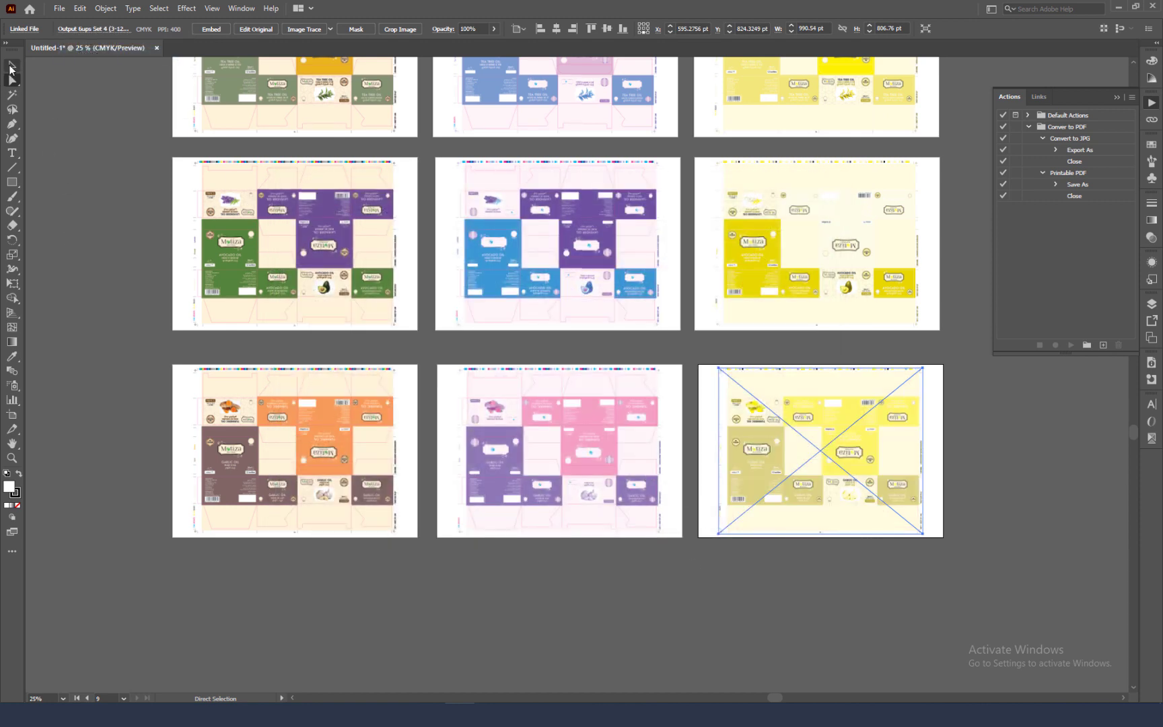
pyautogui.click(126, 304)
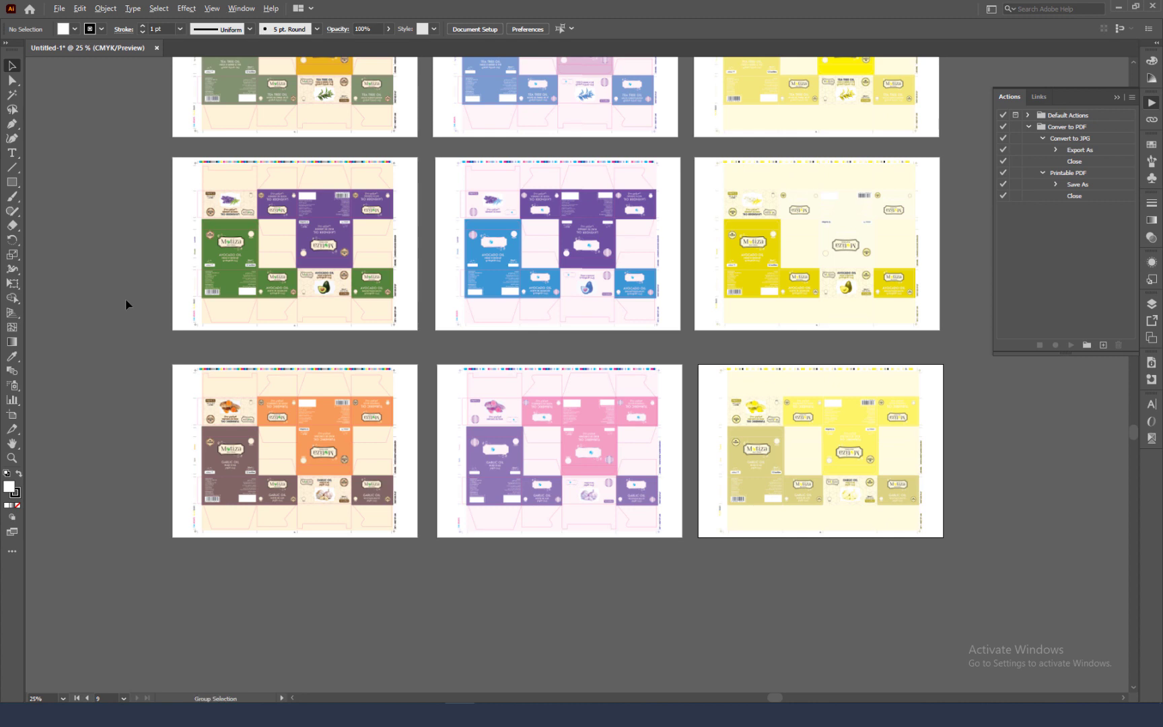
pyautogui.hotkey('ctrl', 'alt', '0')
# Save As 'Fit to Page Colorprint for Printing Sample' on the Desktop with type Adobe PDF (*.PDF).
pyautogui.click(60, 8)
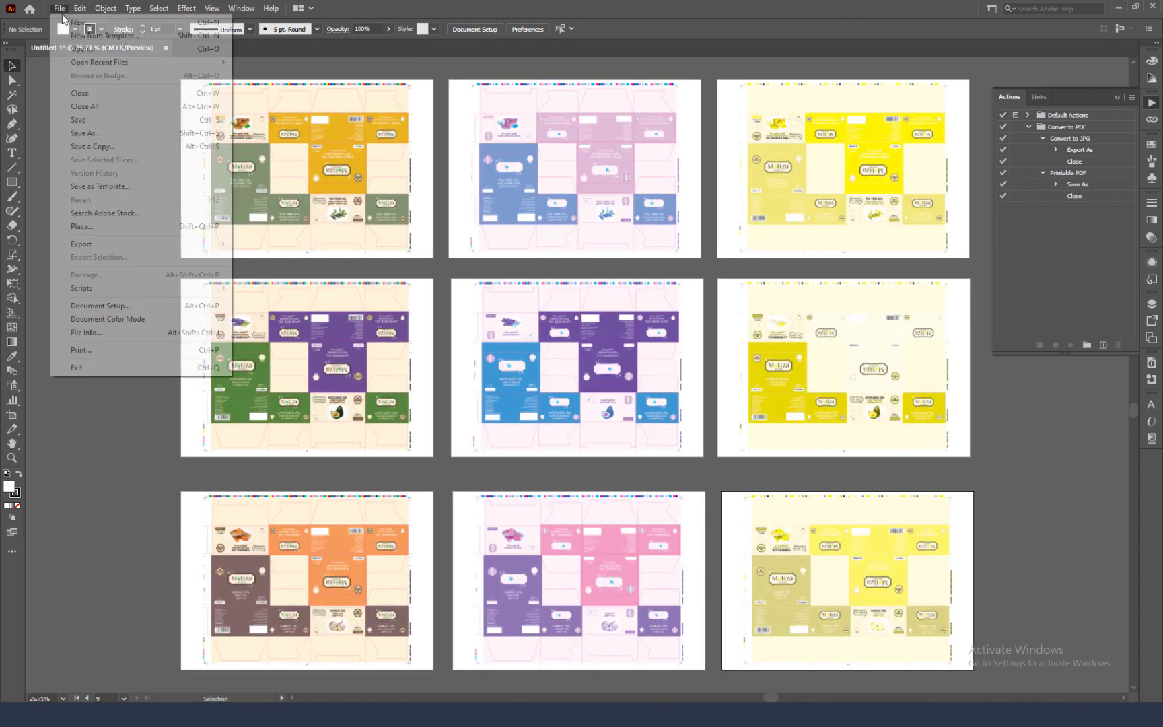
pyautogui.press('Escape')
pyautogui.hotkey('ctrl', 'shift', 's')
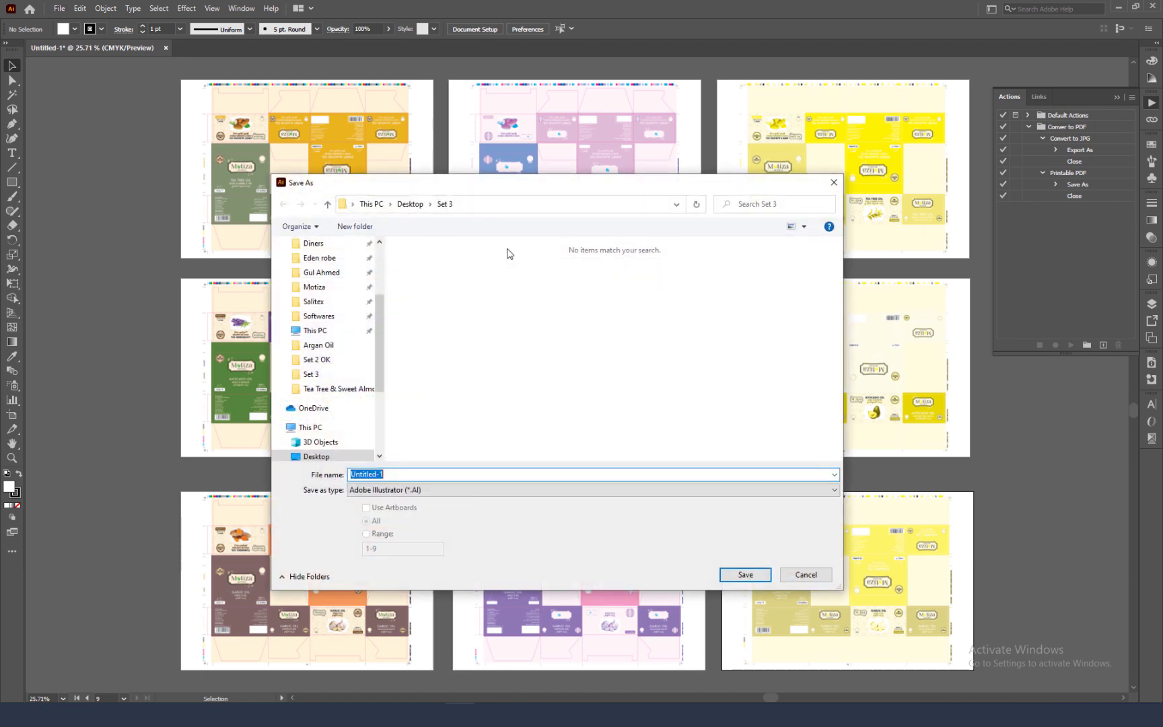
pyautogui.write('Fit to Page Colorprint for Pri')
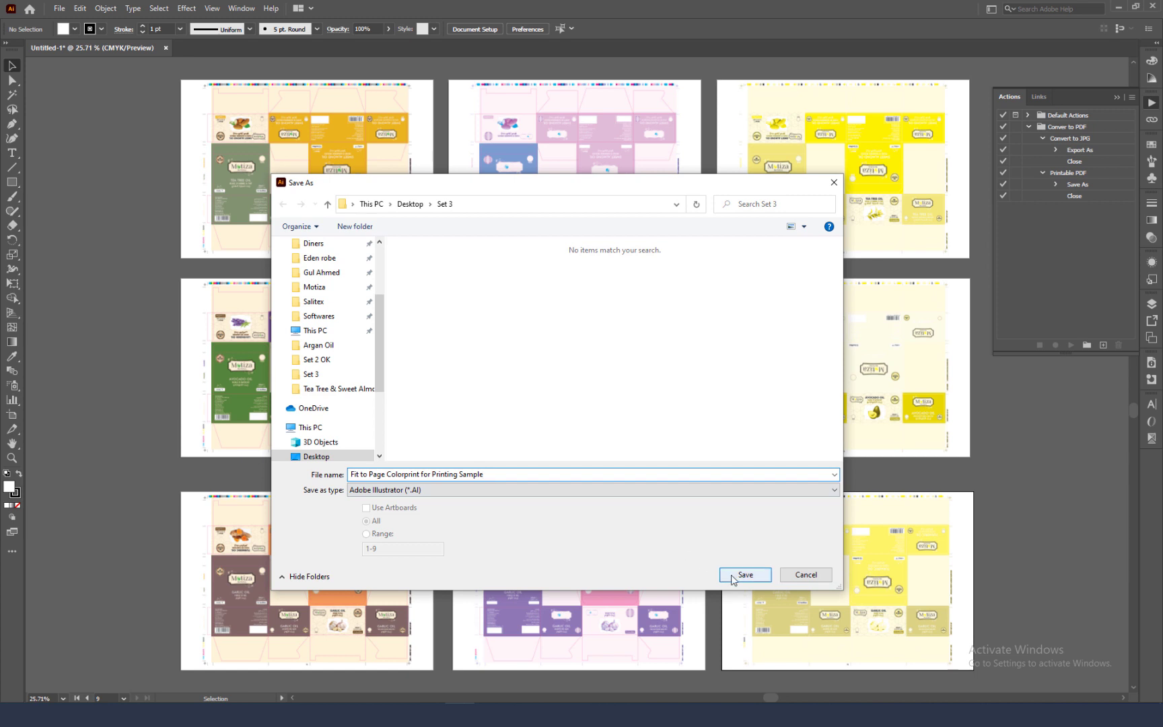
pyautogui.scroll(2, 377, 317)
pyautogui.scroll(2, 377, 316)
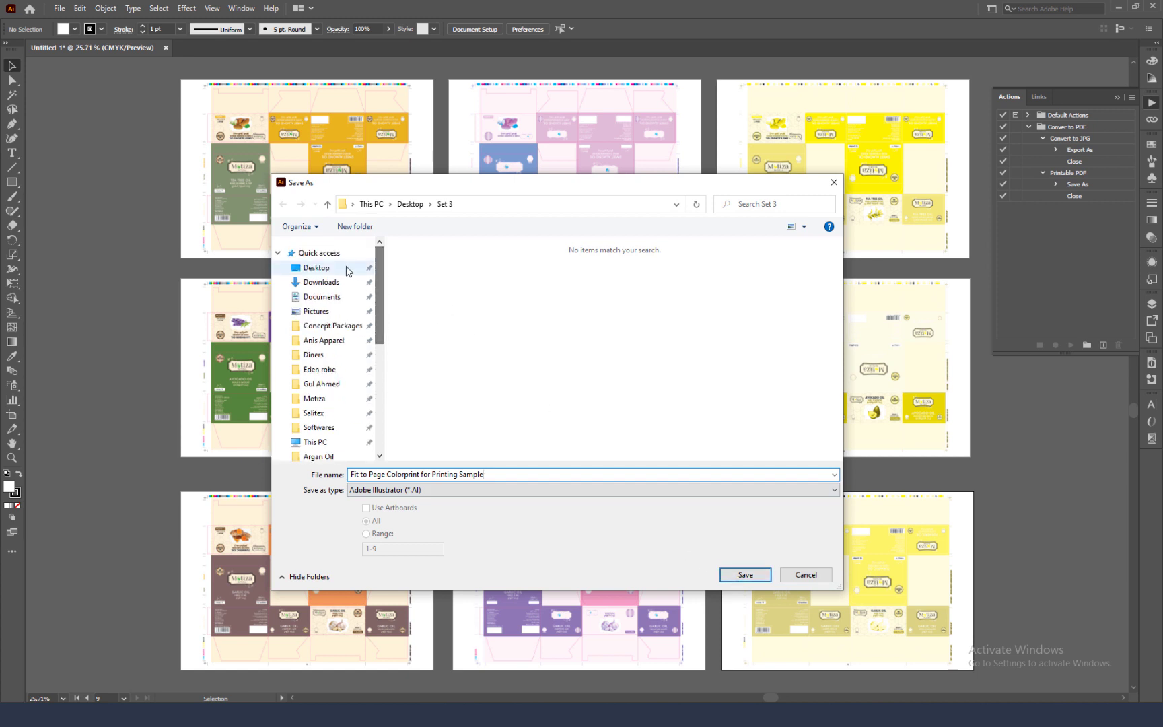
pyautogui.click(330, 268)
pyautogui.click(404, 490)
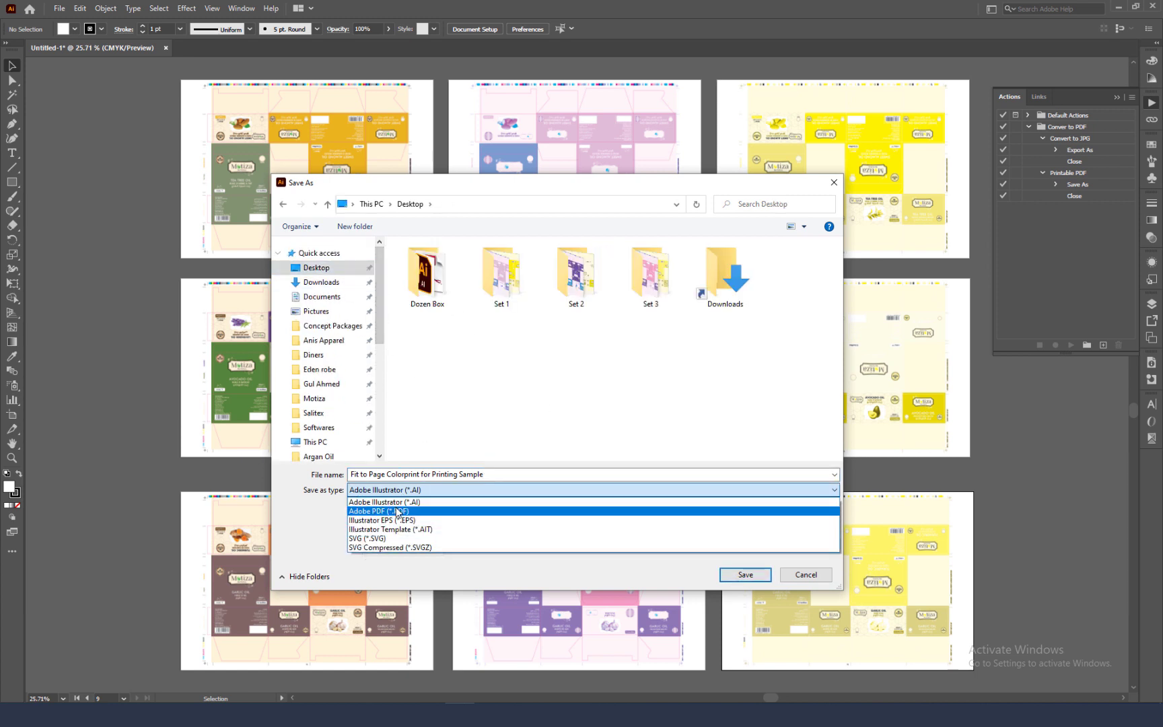
pyautogui.click(401, 502)
# Confirm the save and write the PDF using the [Press Quality] Adobe PDF preset.
pyautogui.click(745, 574)
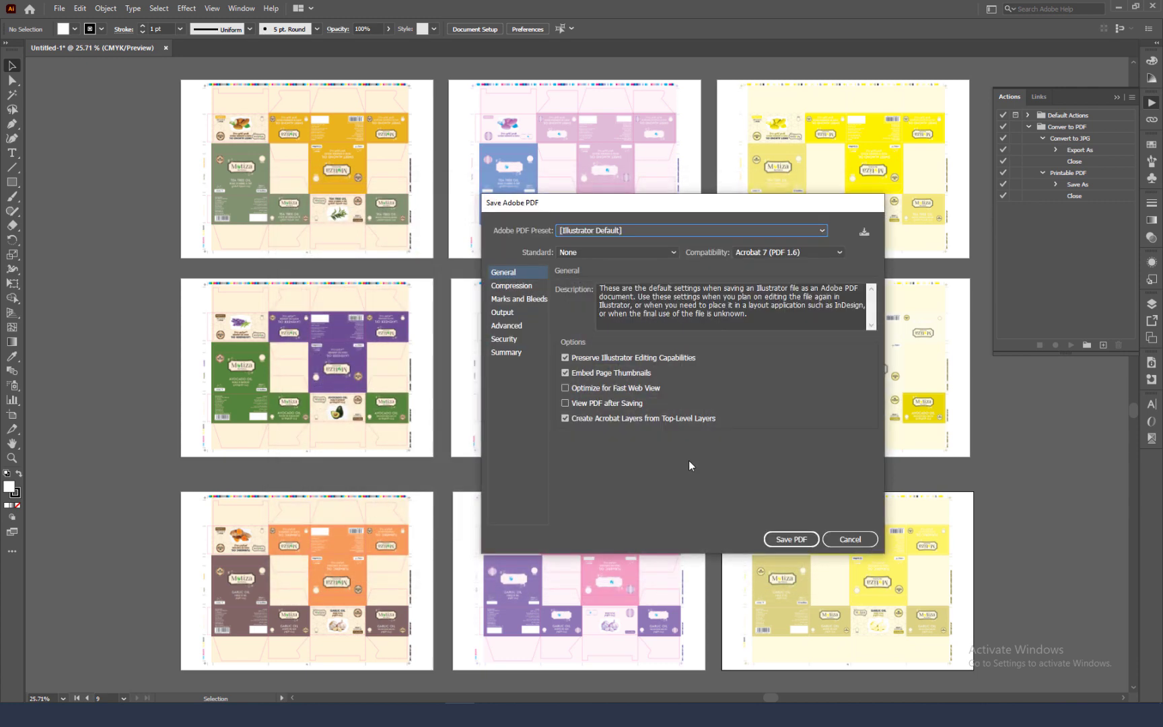
pyautogui.click(588, 234)
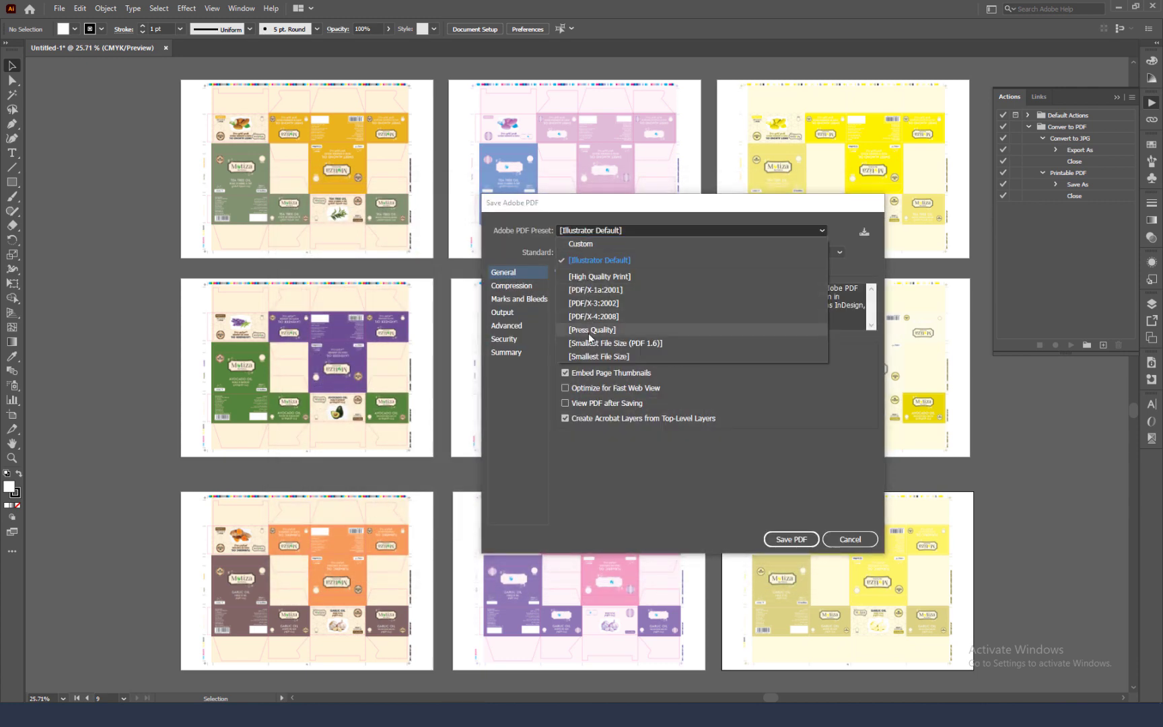
pyautogui.click(591, 332)
pyautogui.click(791, 539)
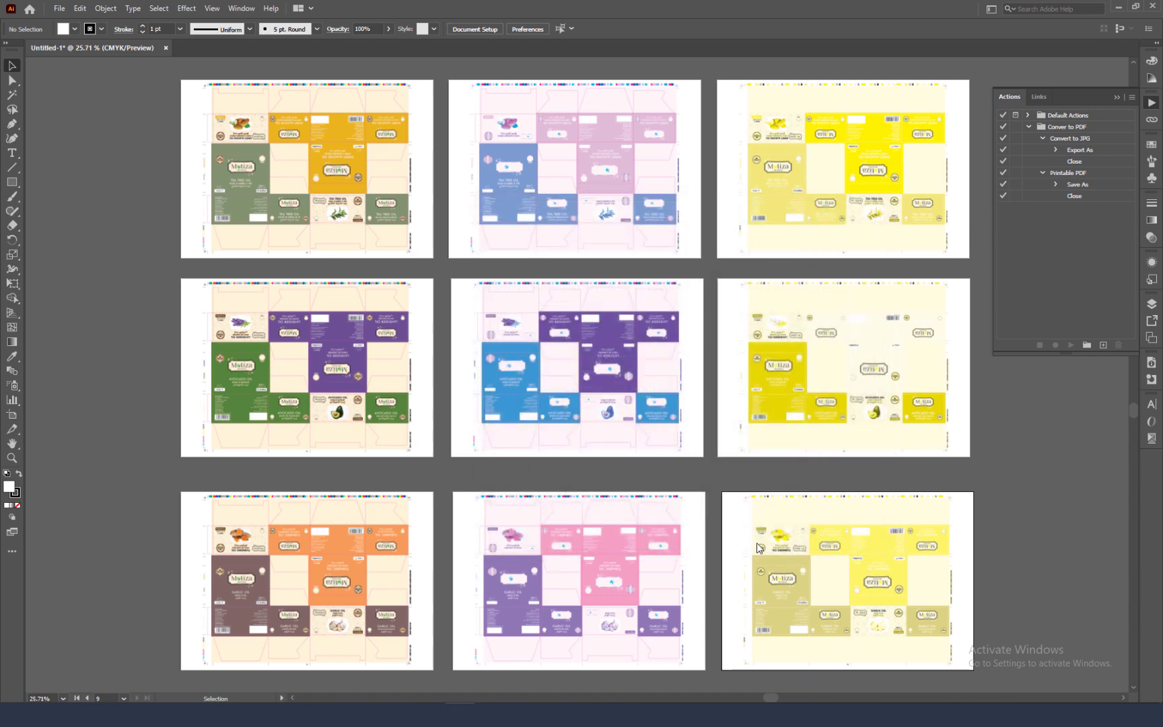